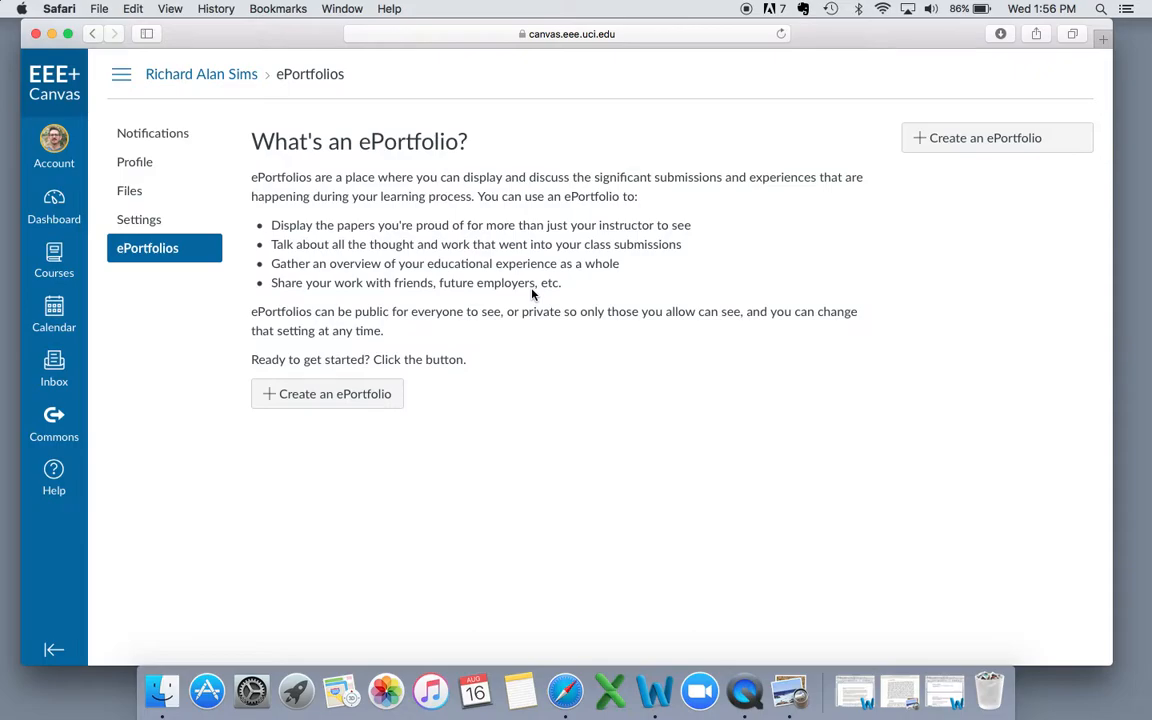
Create a public ePortfolio named with the owner's first name in possessive form followed by "39A Writing Portfolio".
left_click(327, 397)
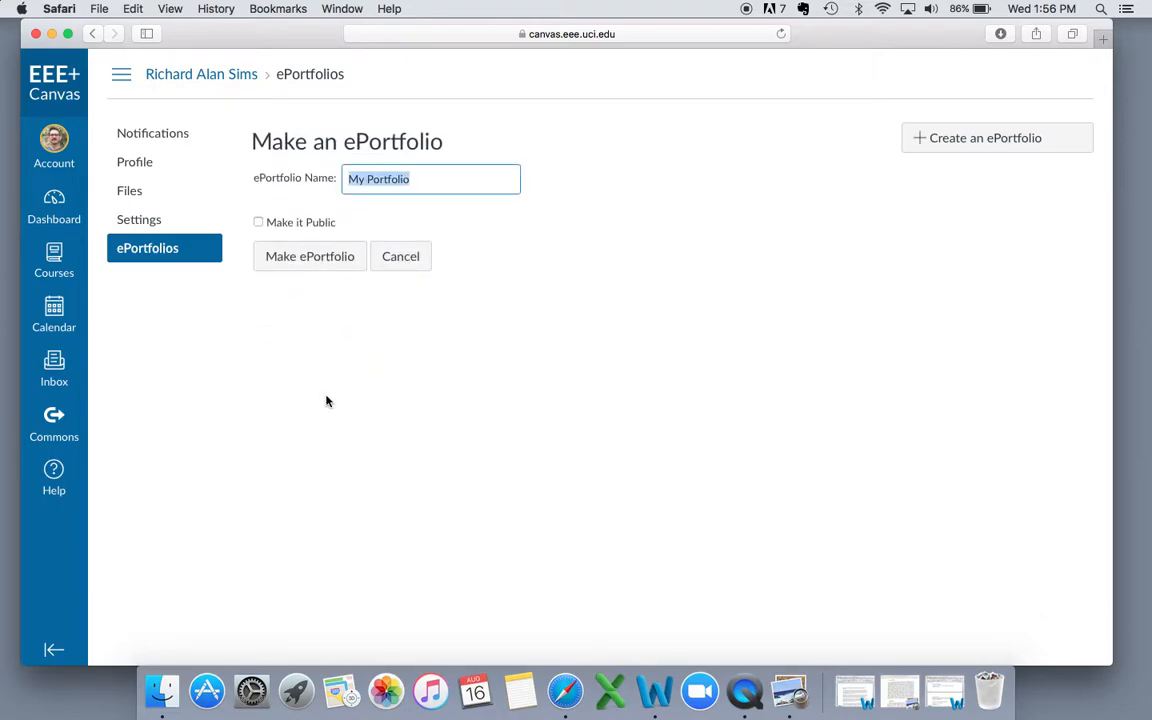
type("Rick's")
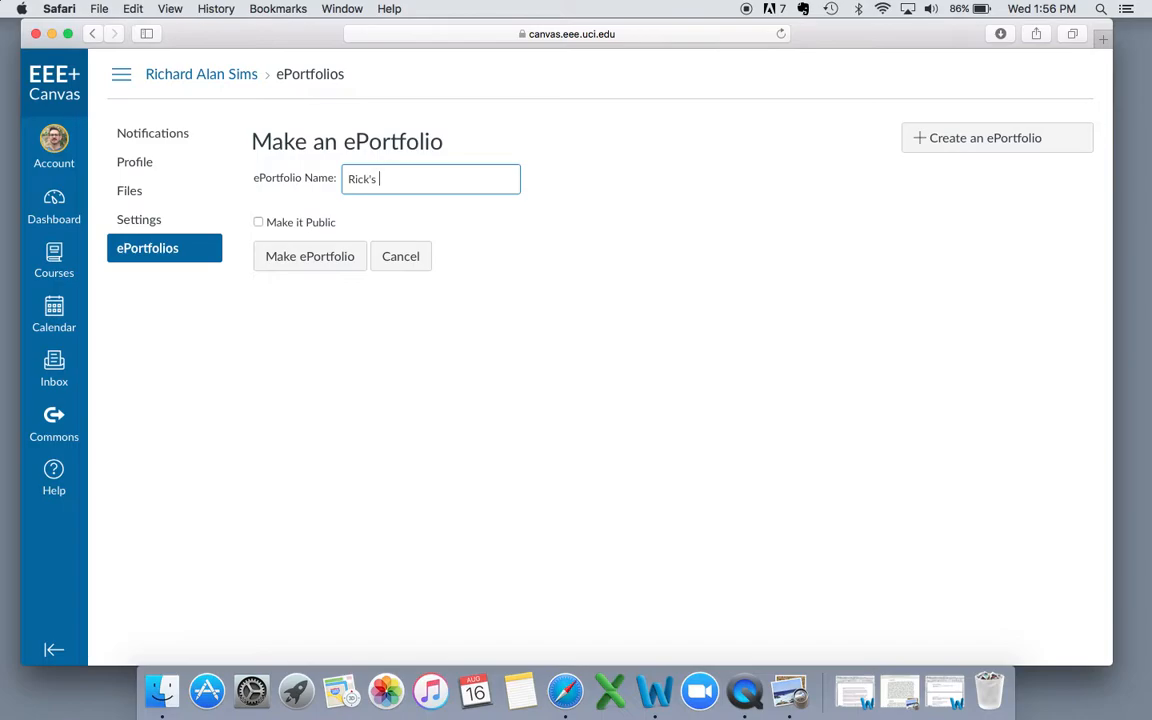
type(" 39A Writing Portfolio")
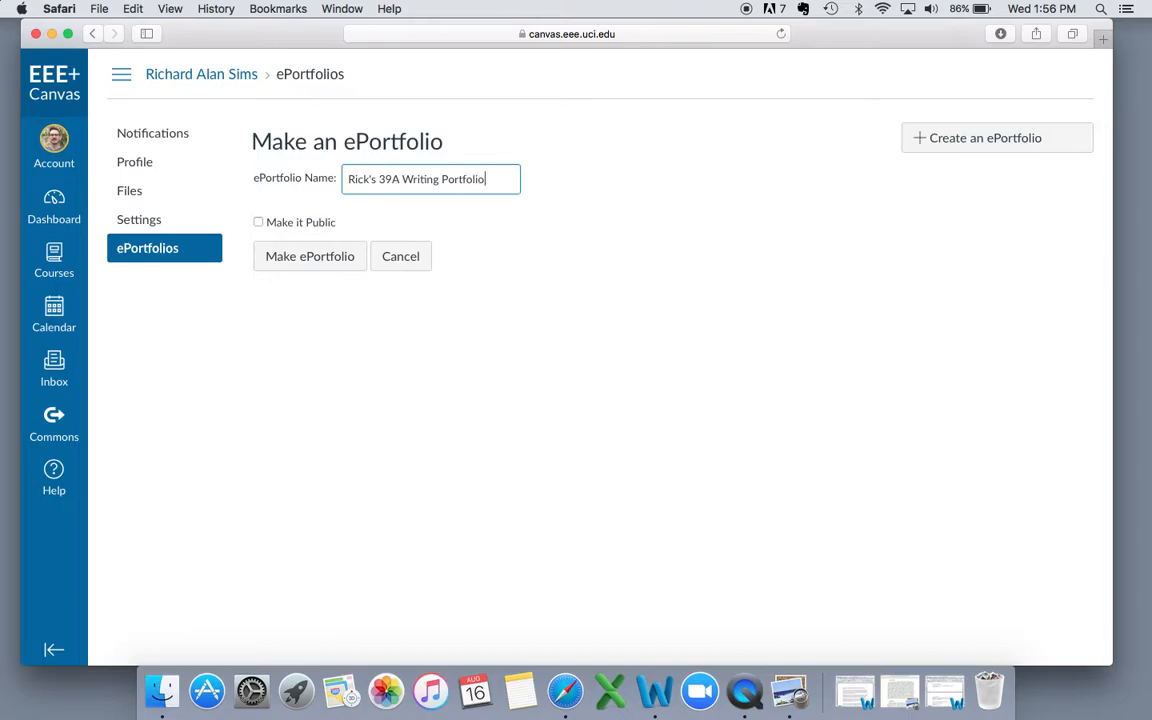
left_click(469, 522)
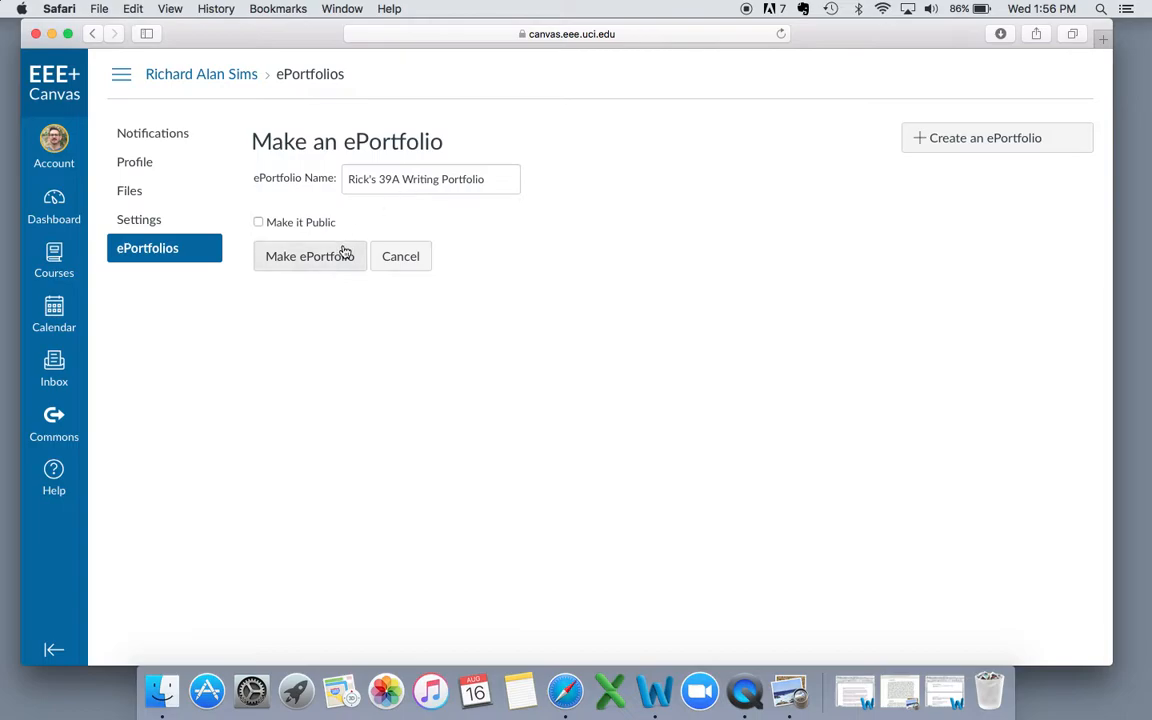
left_click(259, 223)
left_click(301, 262)
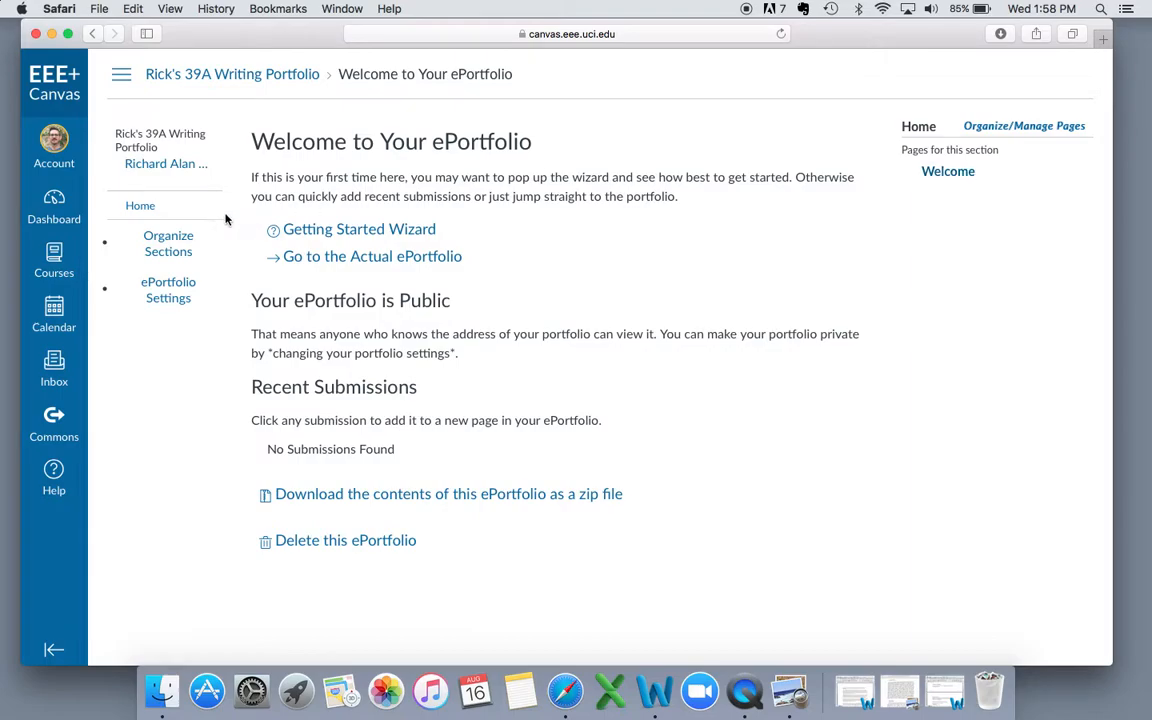
Open the portfolio's Home section and add a new section below it, keeping the default name "Section Name".
left_click(137, 215)
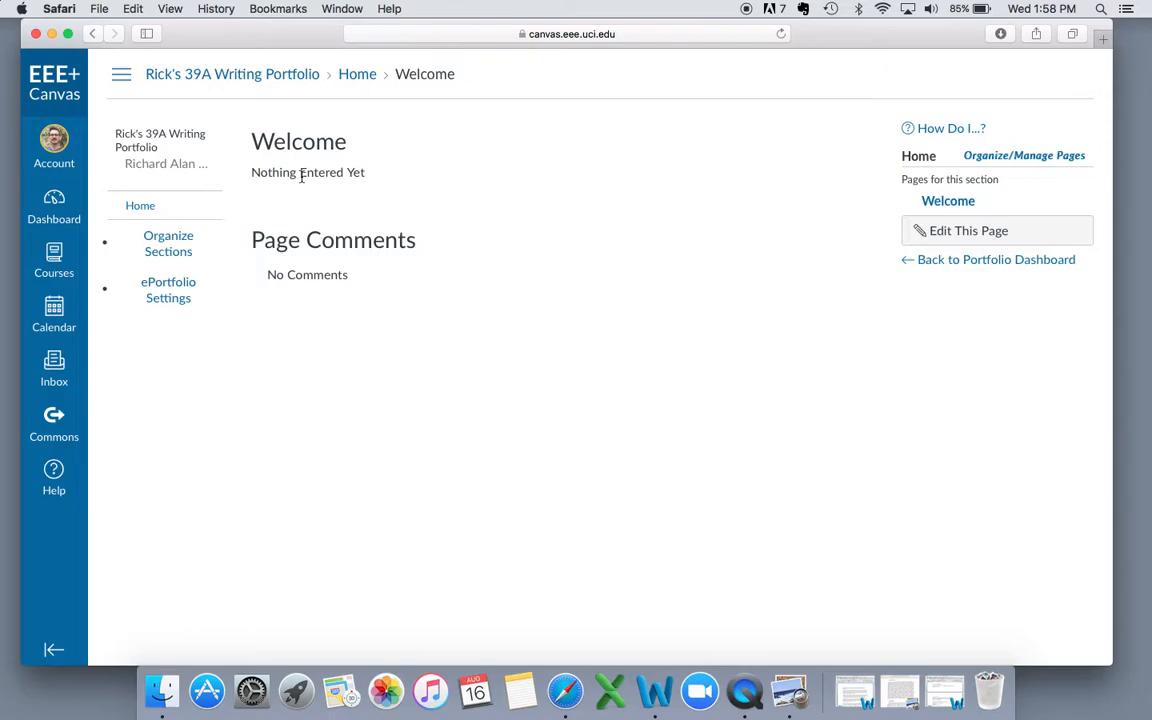
left_click(151, 245)
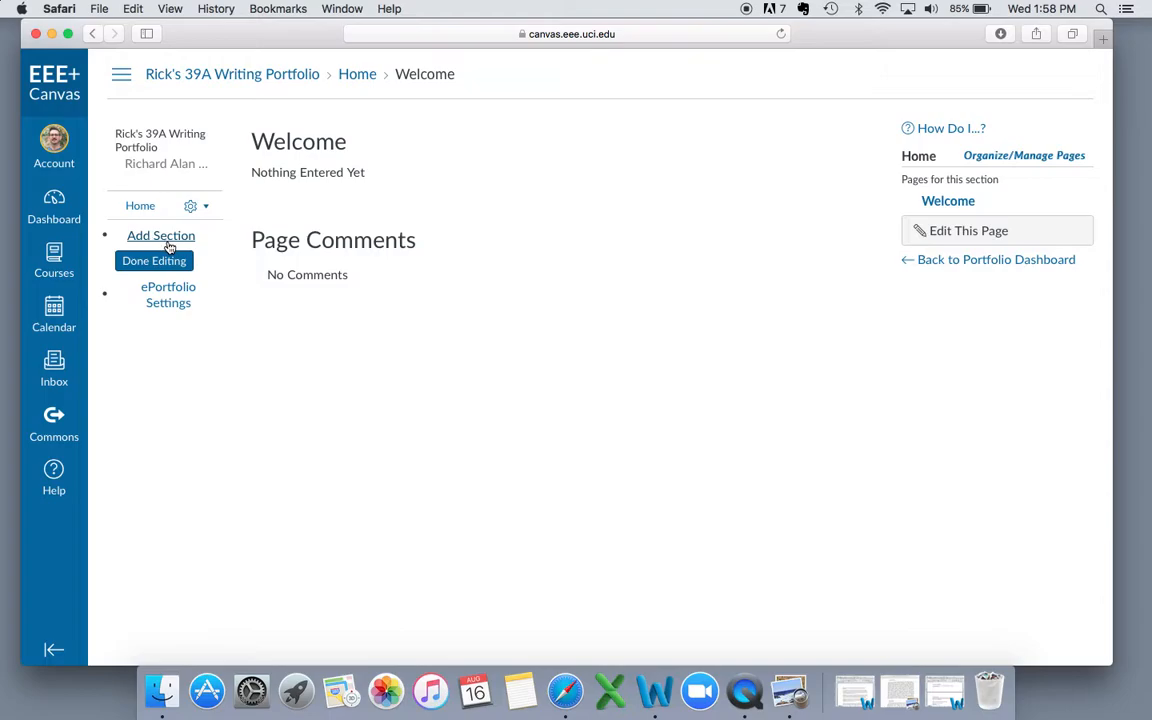
left_click(172, 240)
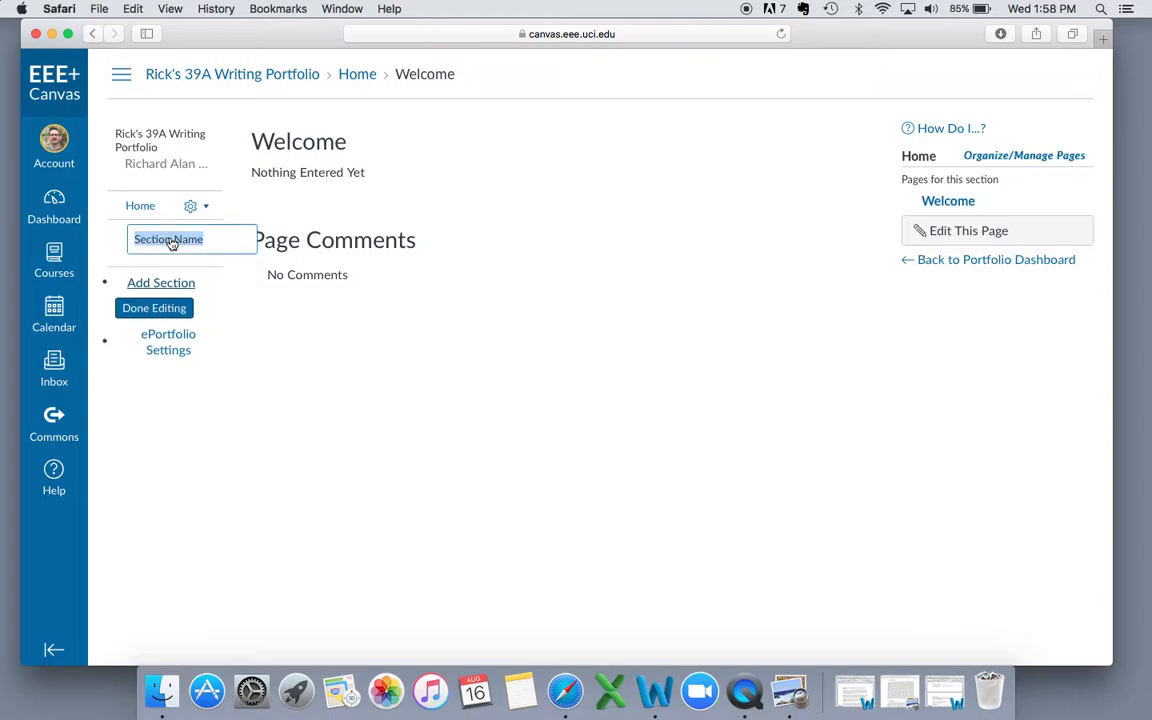
left_click(167, 287)
Try to add a second section below the first one and clear its default name.
left_click(167, 285)
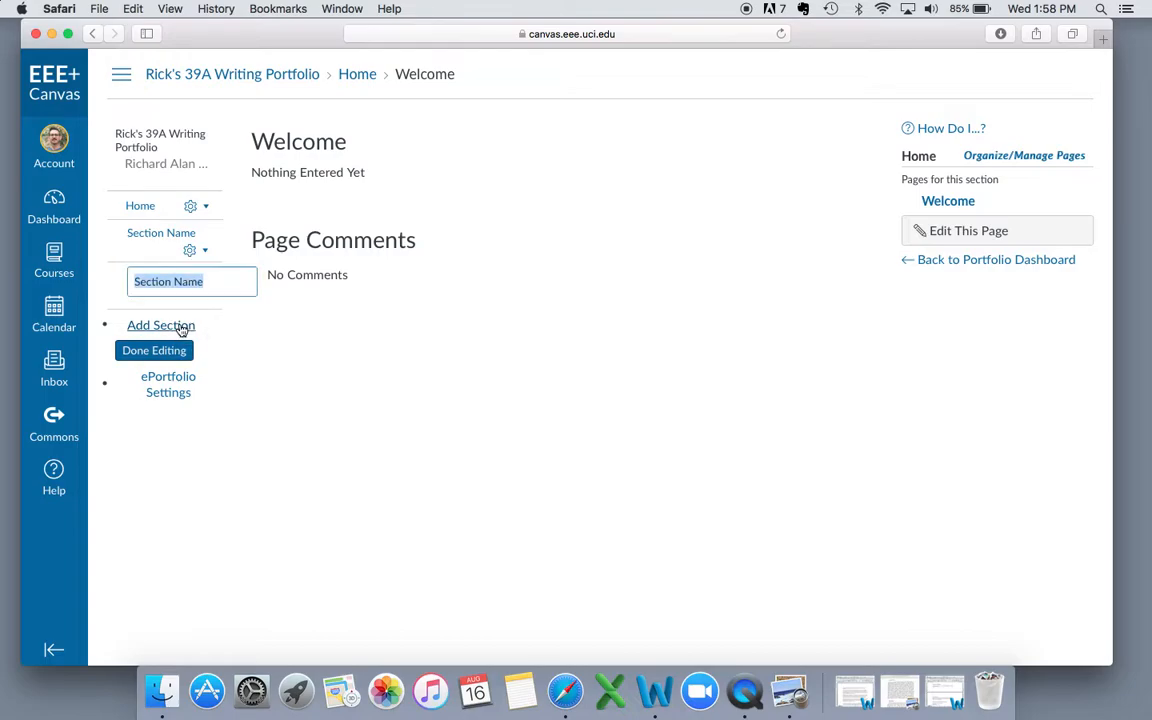
left_click(230, 353)
left_click(168, 327)
left_click(166, 349)
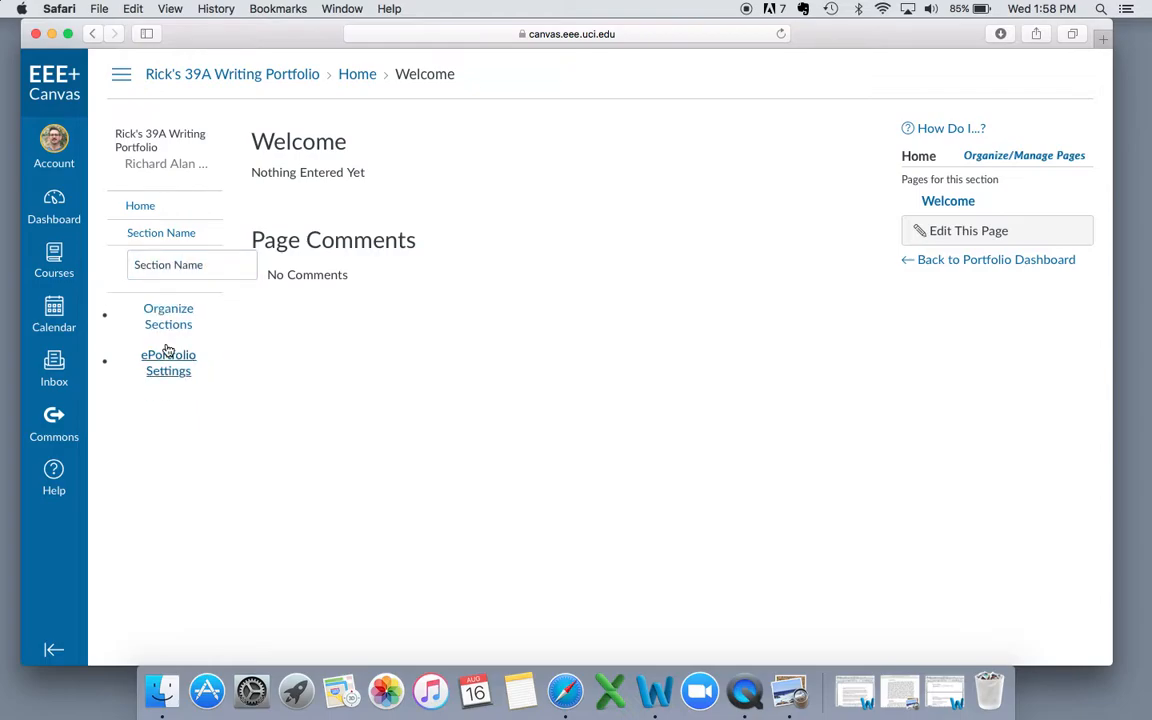
left_click(213, 267)
key("BackSpace")
key("BackSpace")
key("BackSpace")
key("BackSpace")
key("BackSpace")
key("BackSpace")
key("BackSpace")
key("BackSpace")
key("BackSpace")
key("BackSpace")
key("BackSpace")
key("BackSpace")
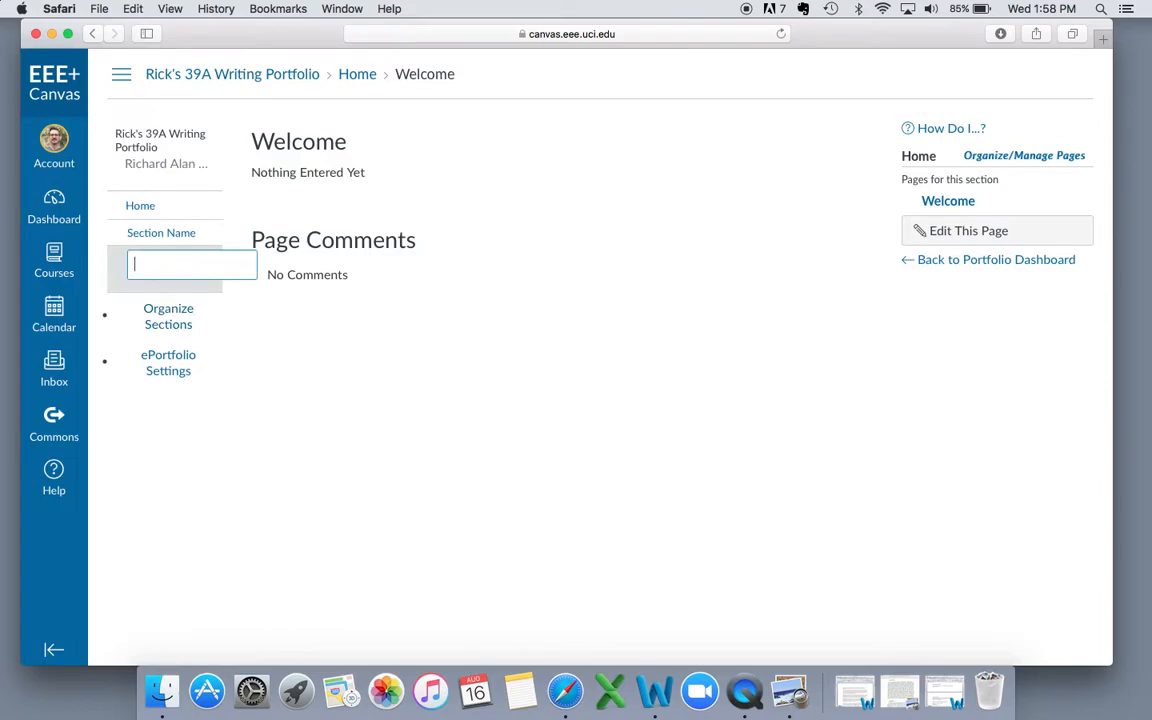
left_click(211, 355)
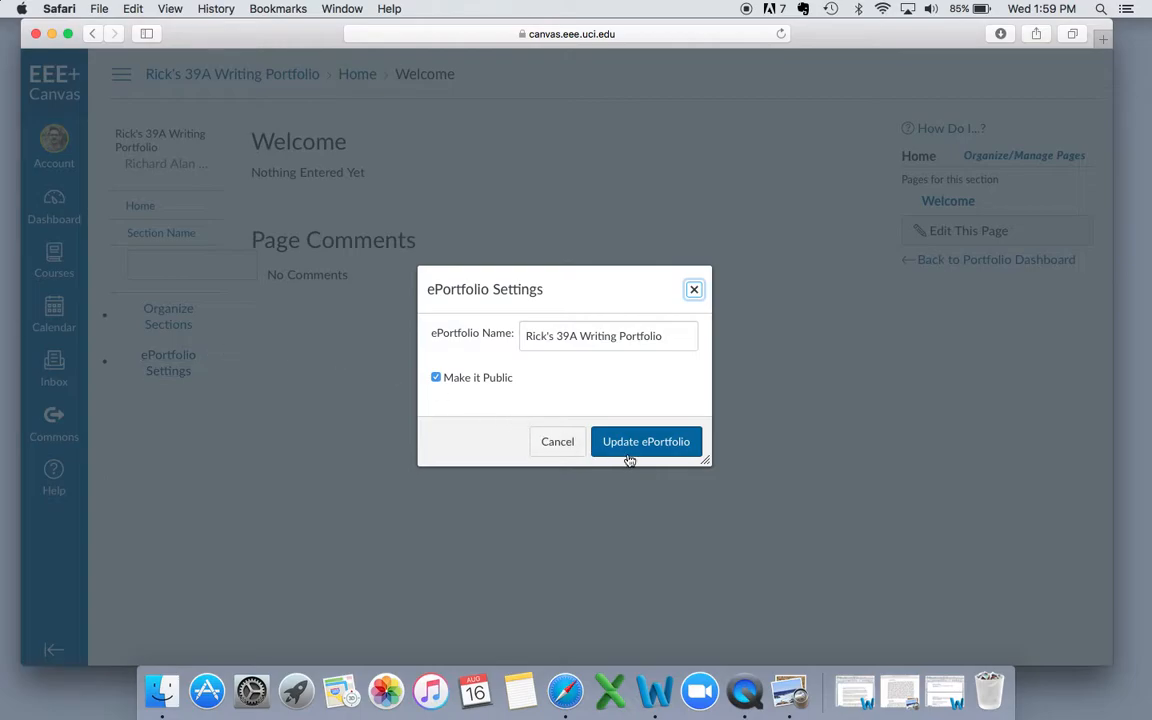
left_click(557, 442)
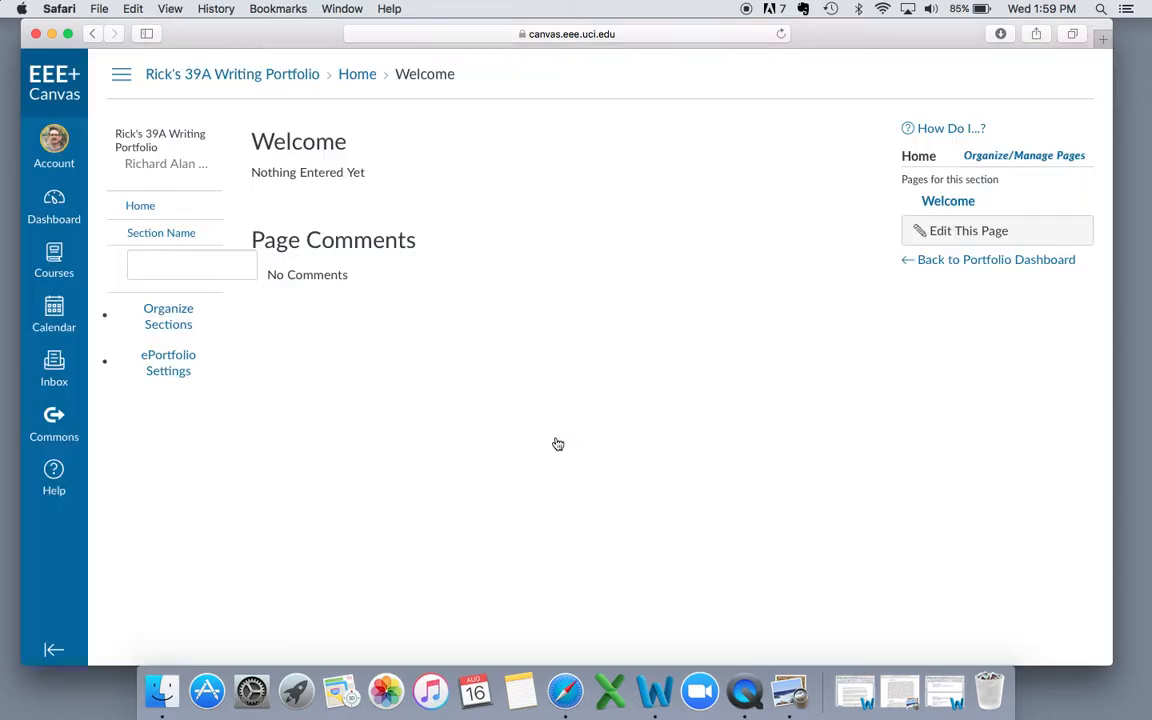
left_click(167, 317)
left_click(157, 350)
left_click(156, 232)
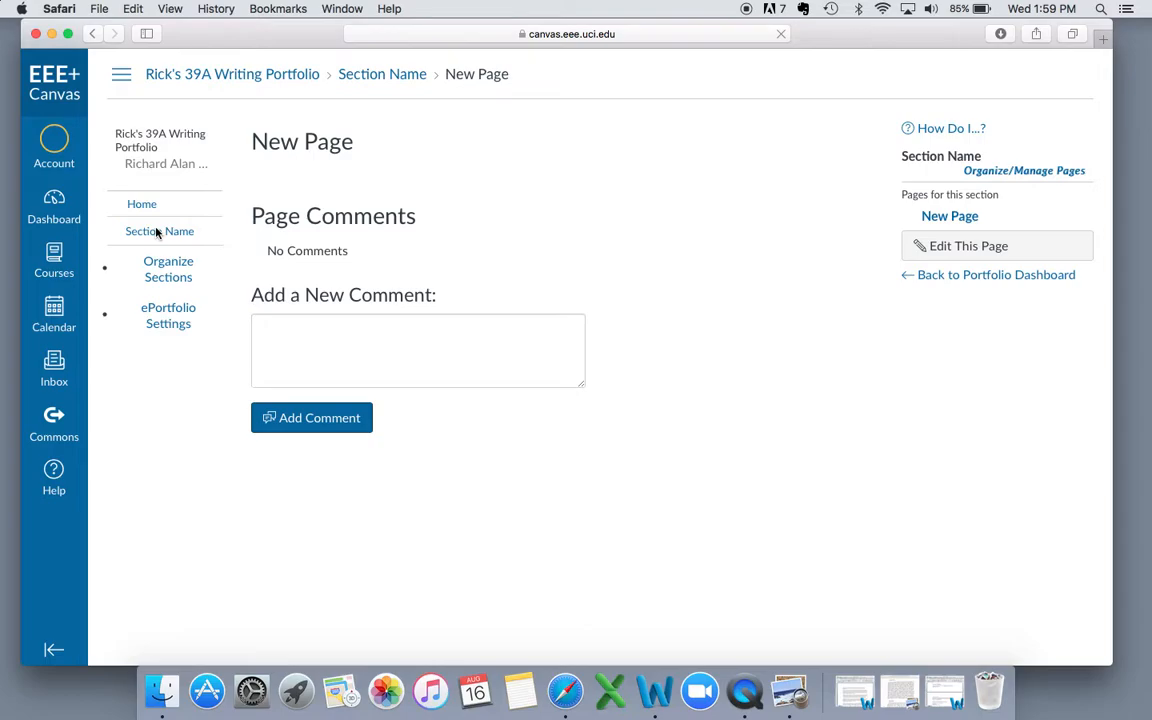
left_click(162, 268)
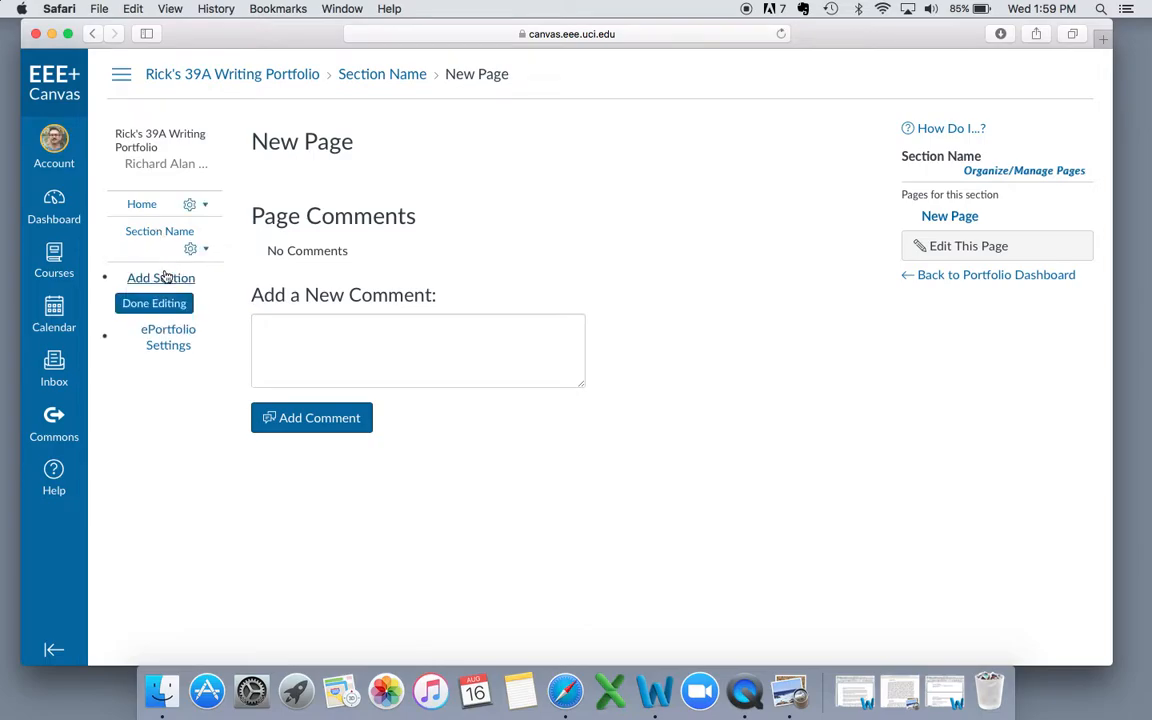
left_click(165, 278)
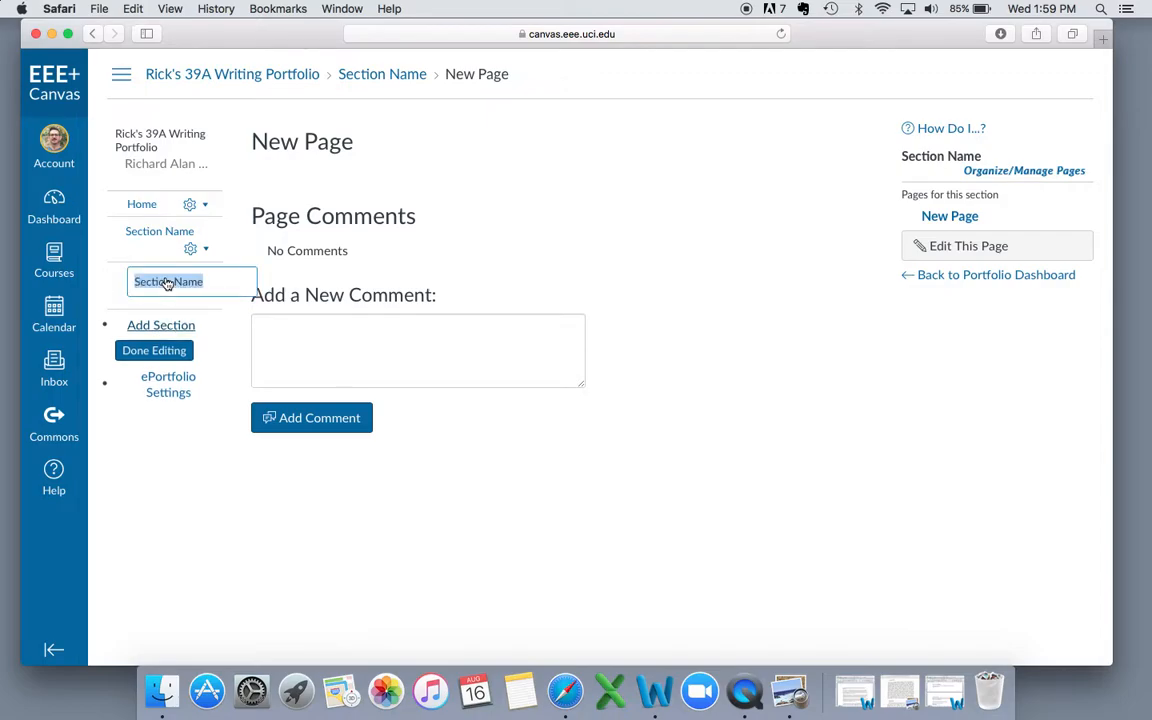
left_click(155, 351)
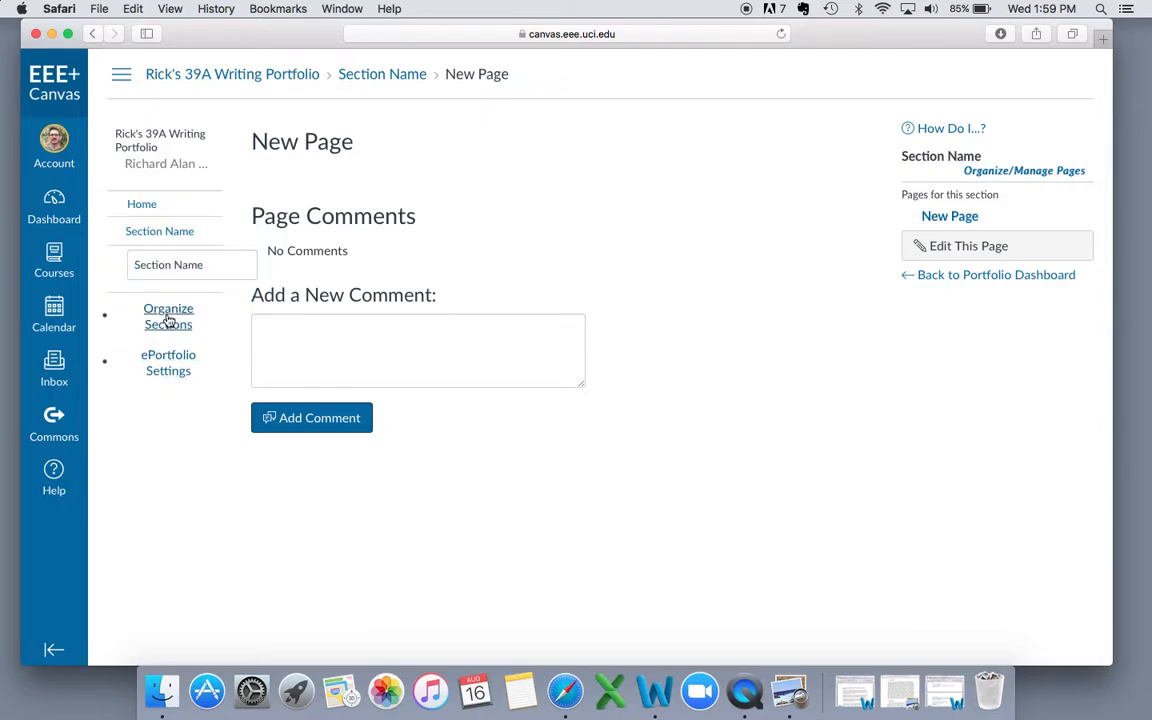
left_click(168, 316)
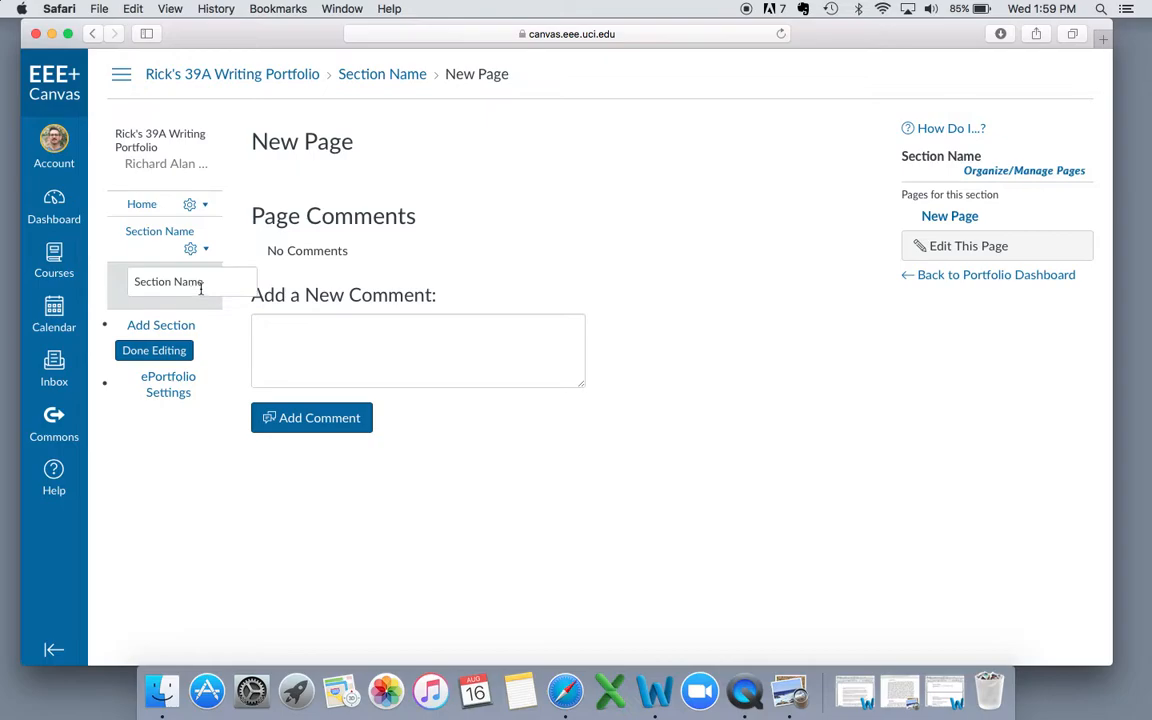
left_click(168, 350)
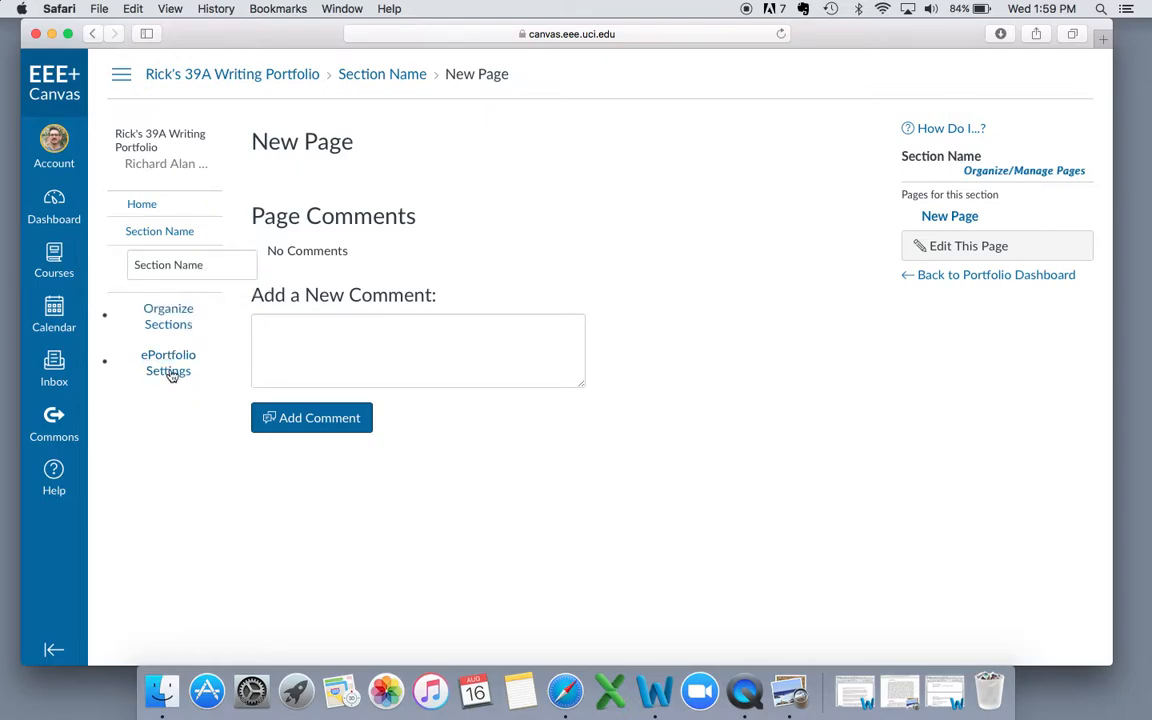
Open the section below Home and rename it "Portfolio Introduction".
left_click(170, 233)
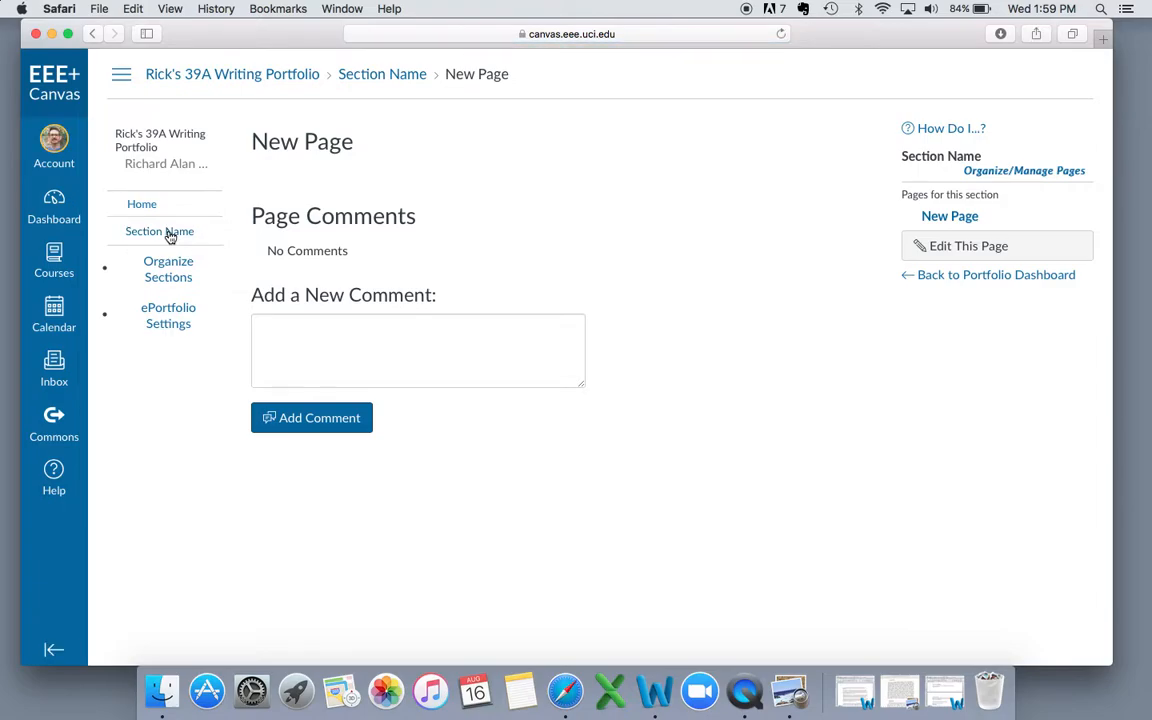
left_click(170, 235)
left_click(170, 260)
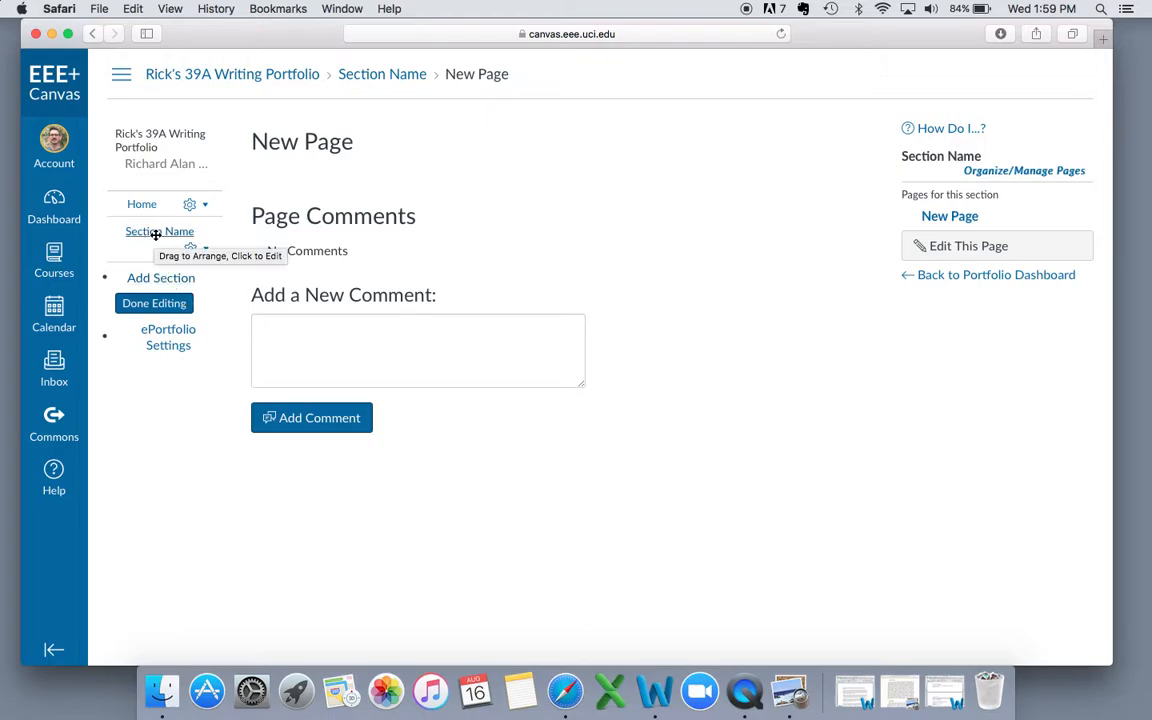
left_click(205, 250)
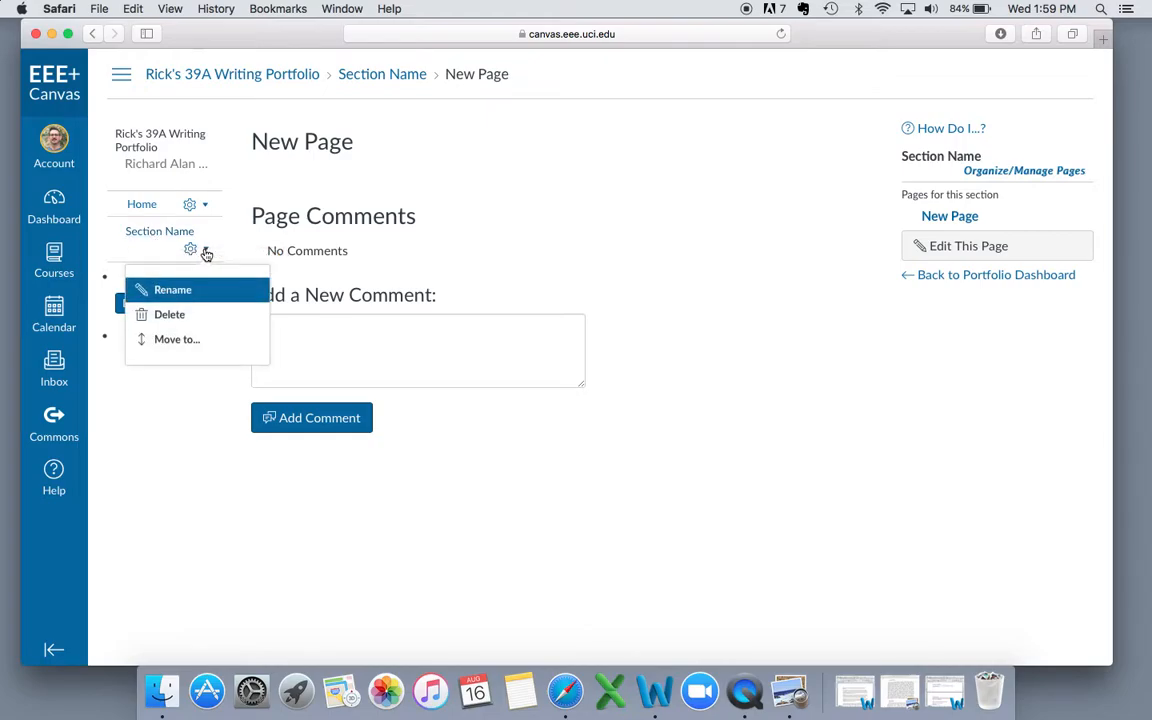
left_click(190, 292)
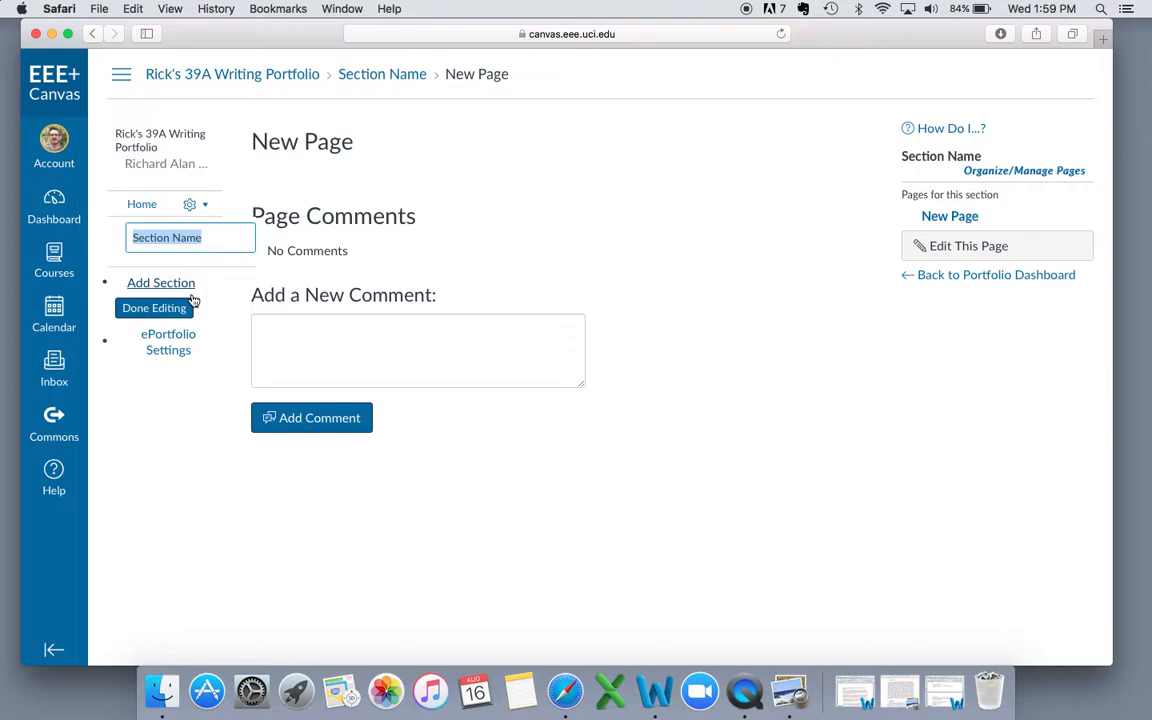
type("Port")
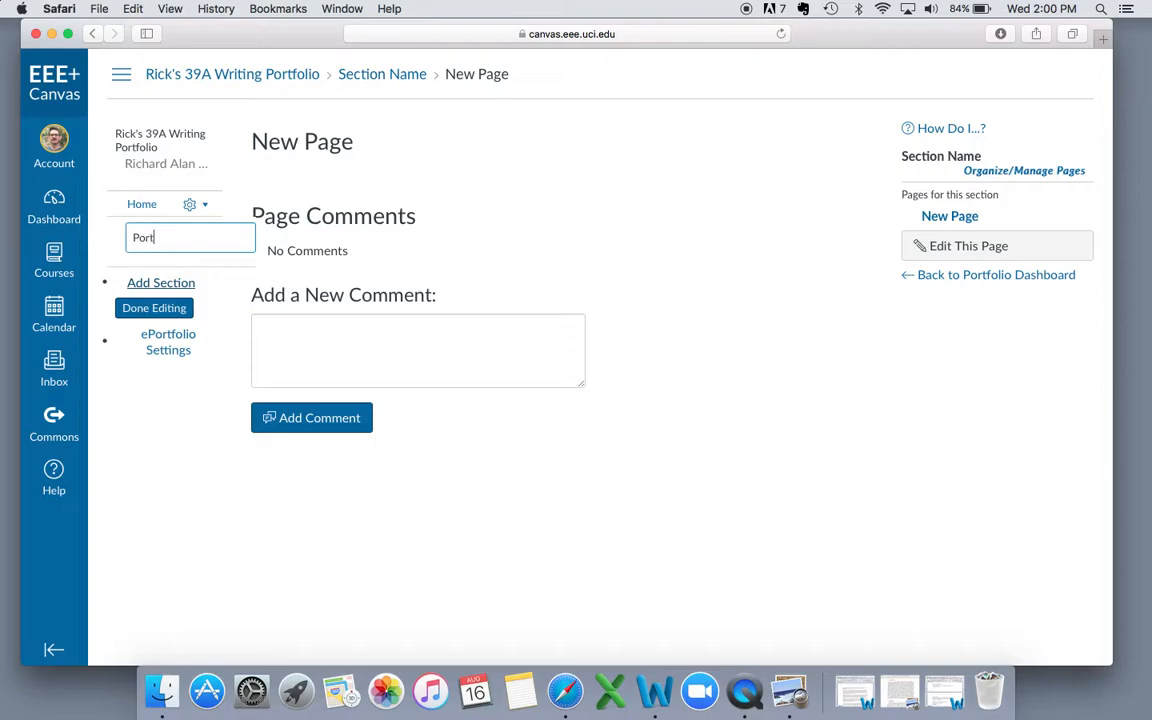
type("folio Introduction")
left_click(130, 312)
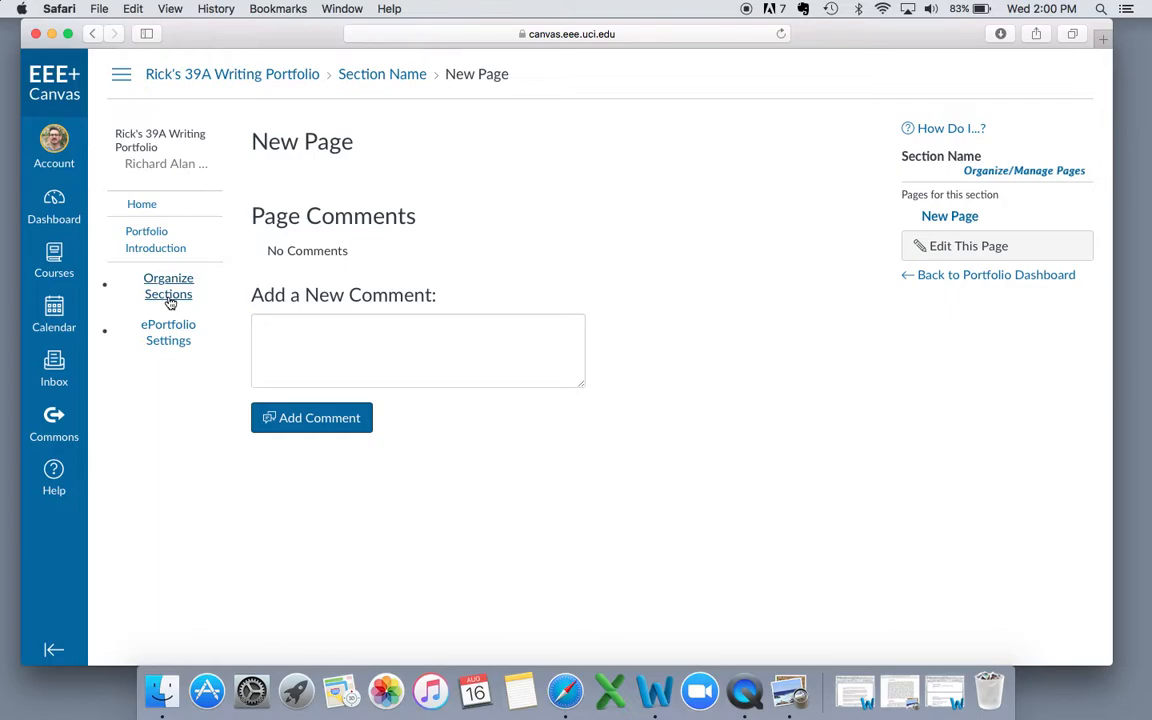
Add a section named "How Does a Poet Make Meaning?" after Portfolio Introduction.
left_click(168, 293)
left_click(161, 295)
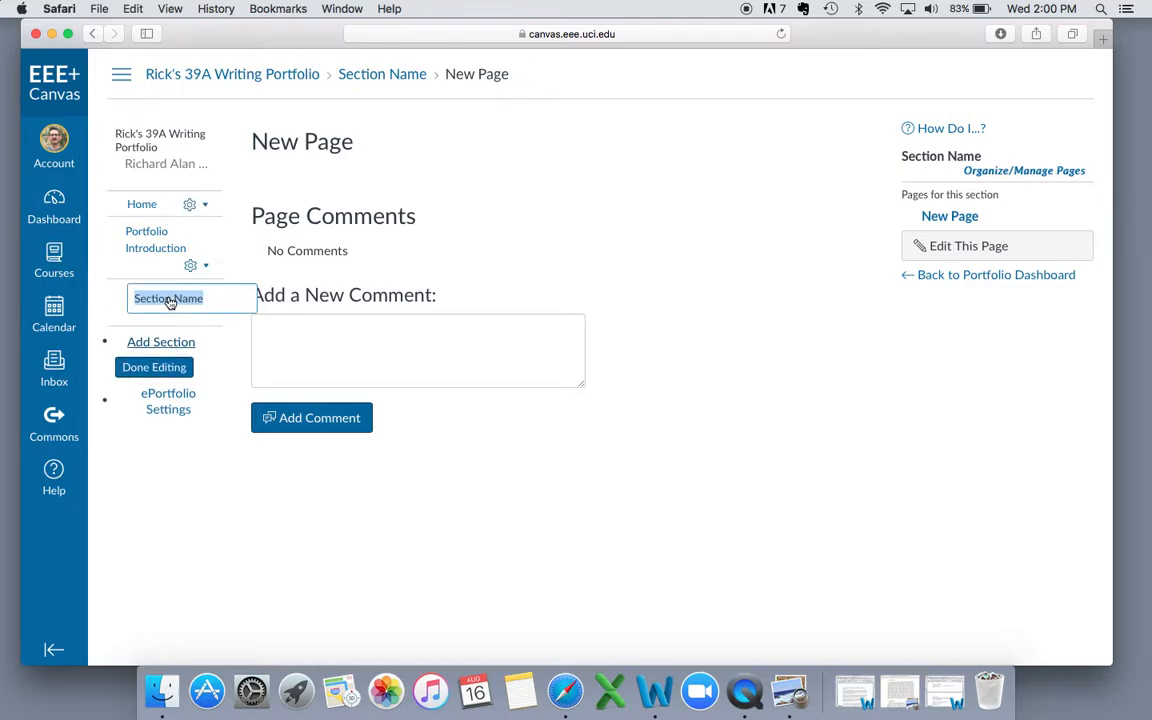
type("H")
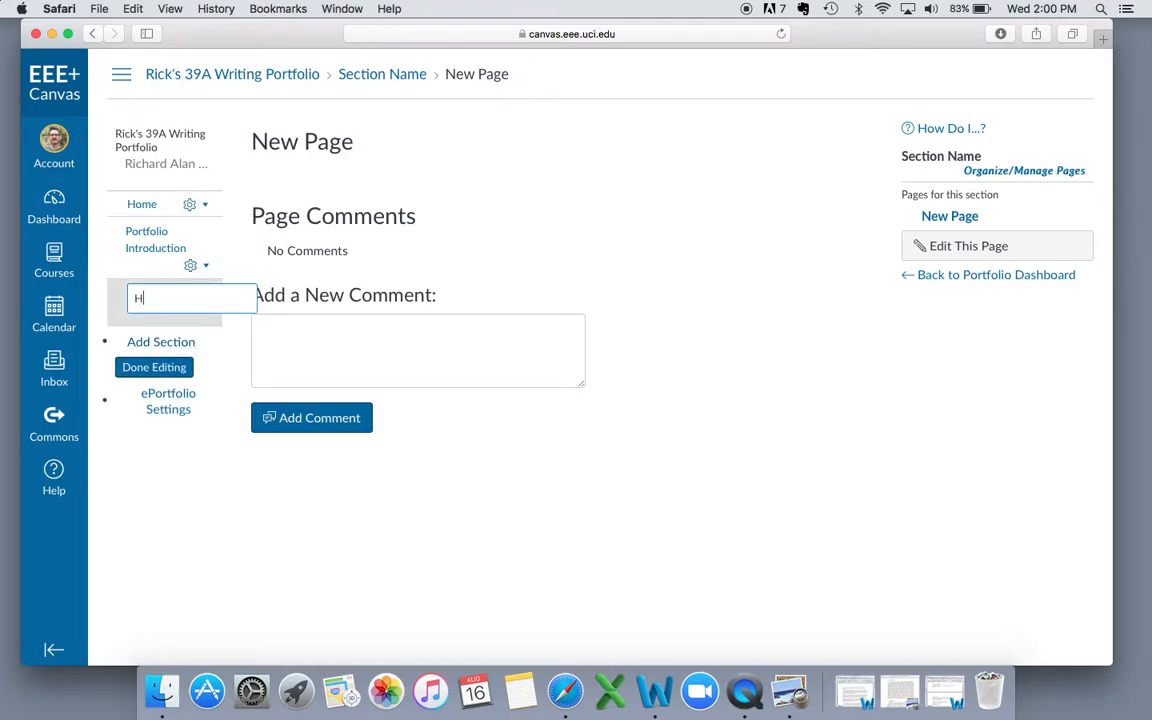
type("ow Does a Poet Make Meaning?")
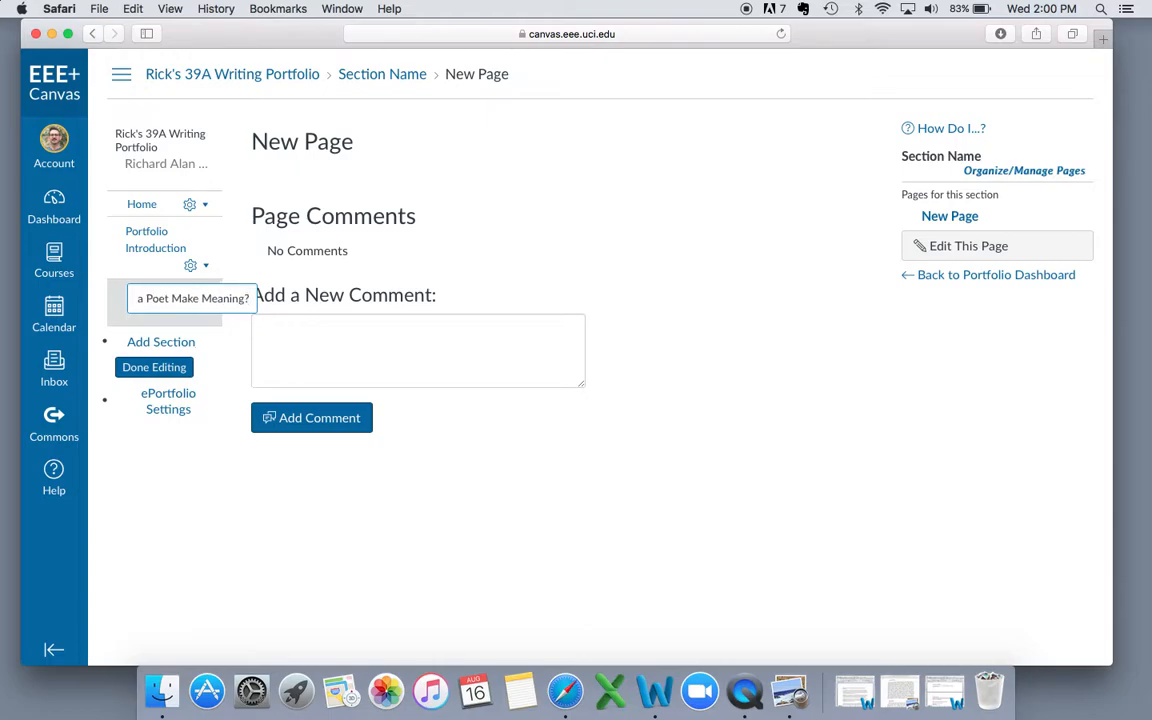
left_click(143, 367)
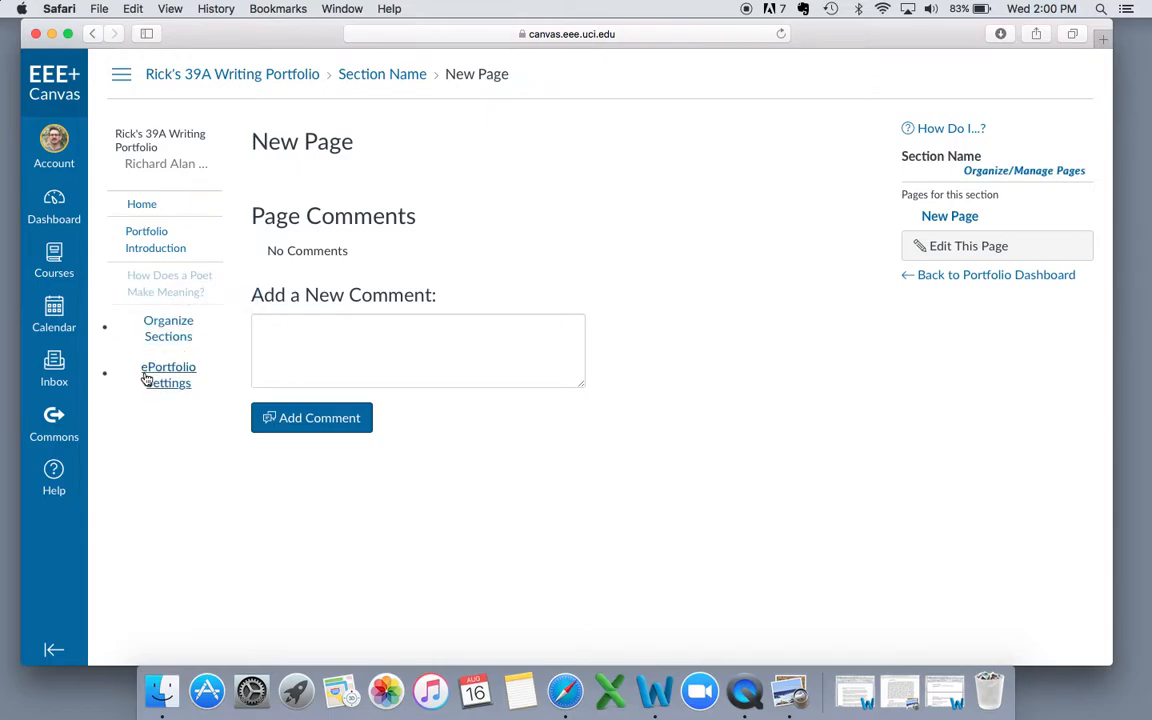
Add another section named "In Defense Of essay" at the end of the section list.
left_click(165, 332)
left_click(156, 352)
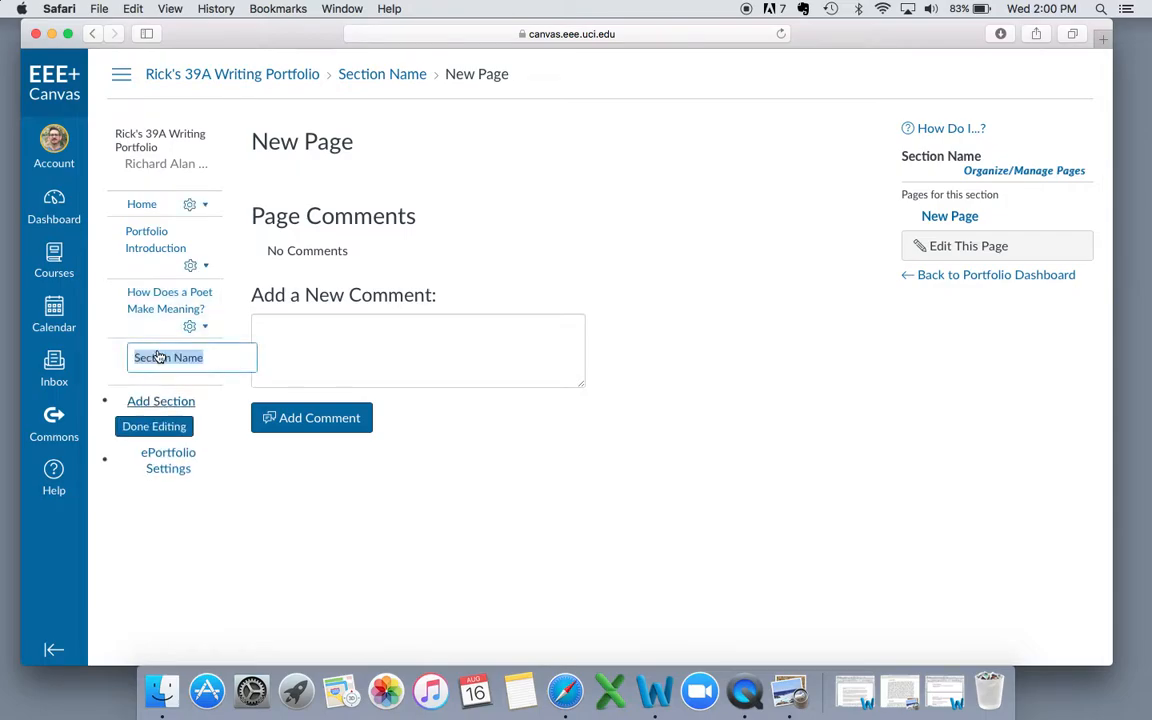
type("In De")
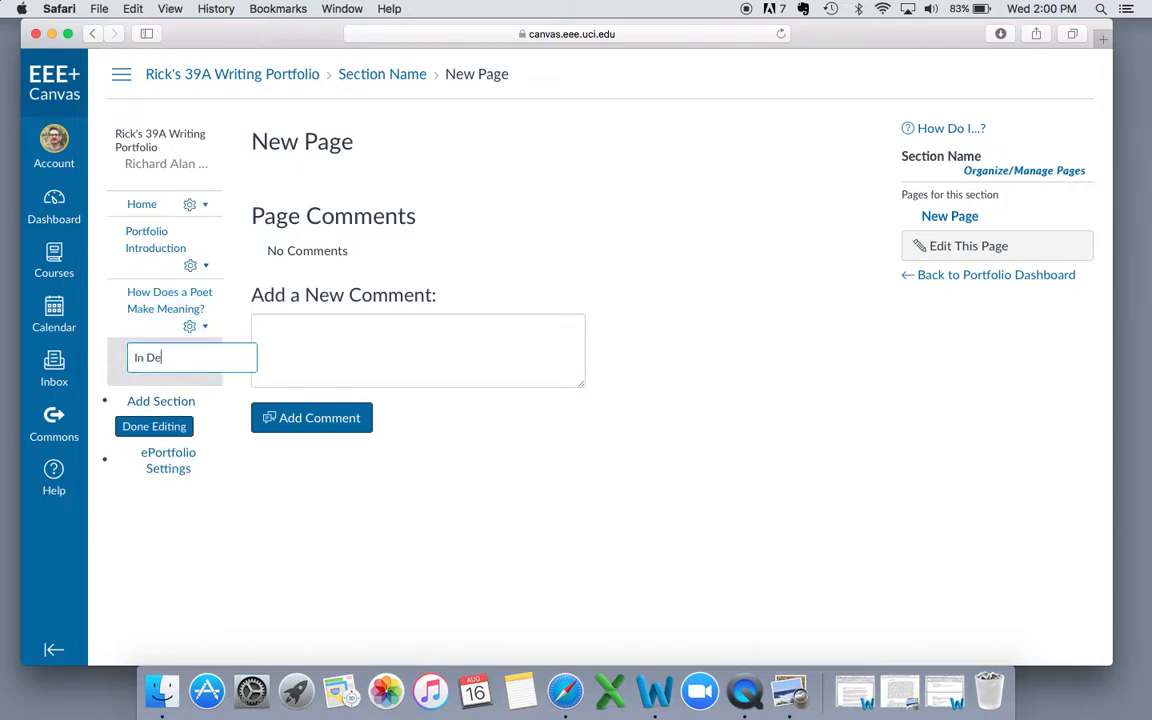
type("fense Of essay")
left_click(158, 426)
Add a section named "In Defense Of style portfolio" below In Defense Of essay and finish editing the sections.
left_click(159, 372)
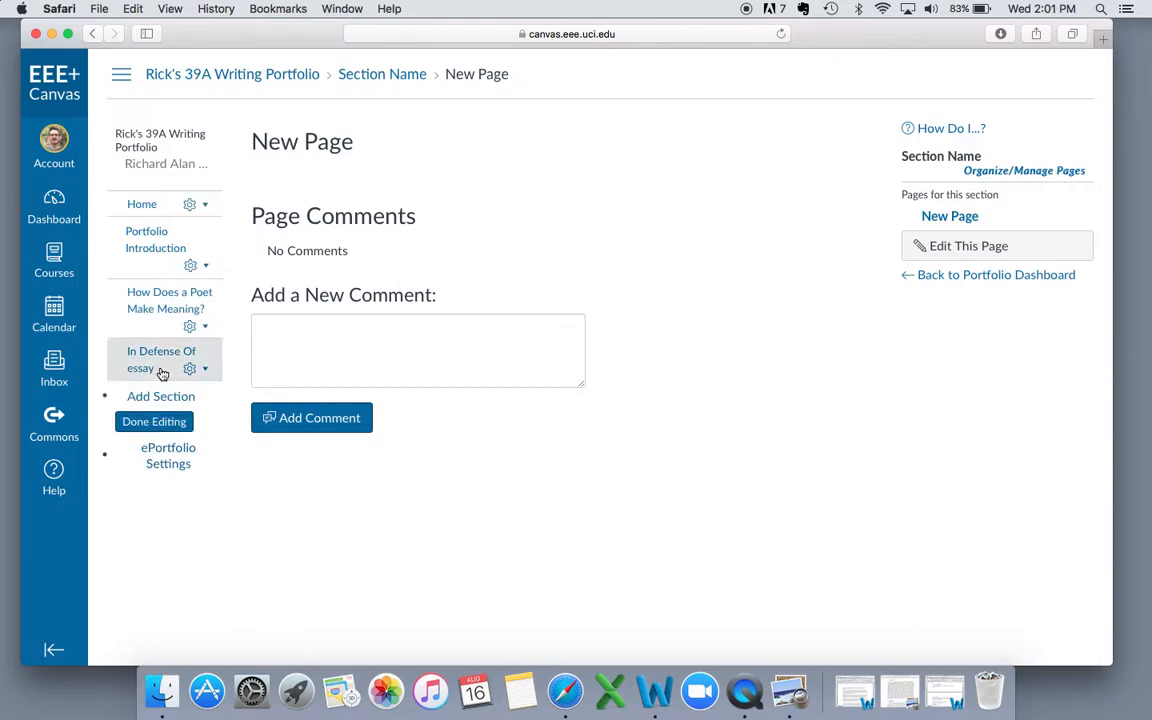
left_click(160, 398)
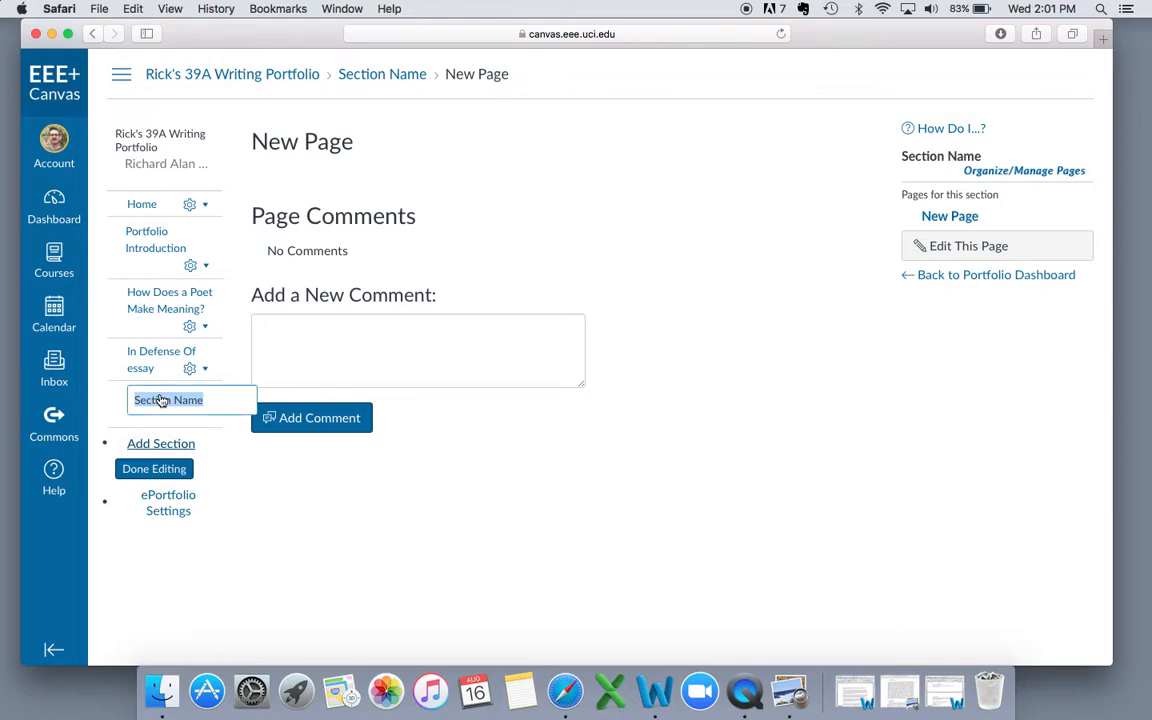
type("In Defense Of sty")
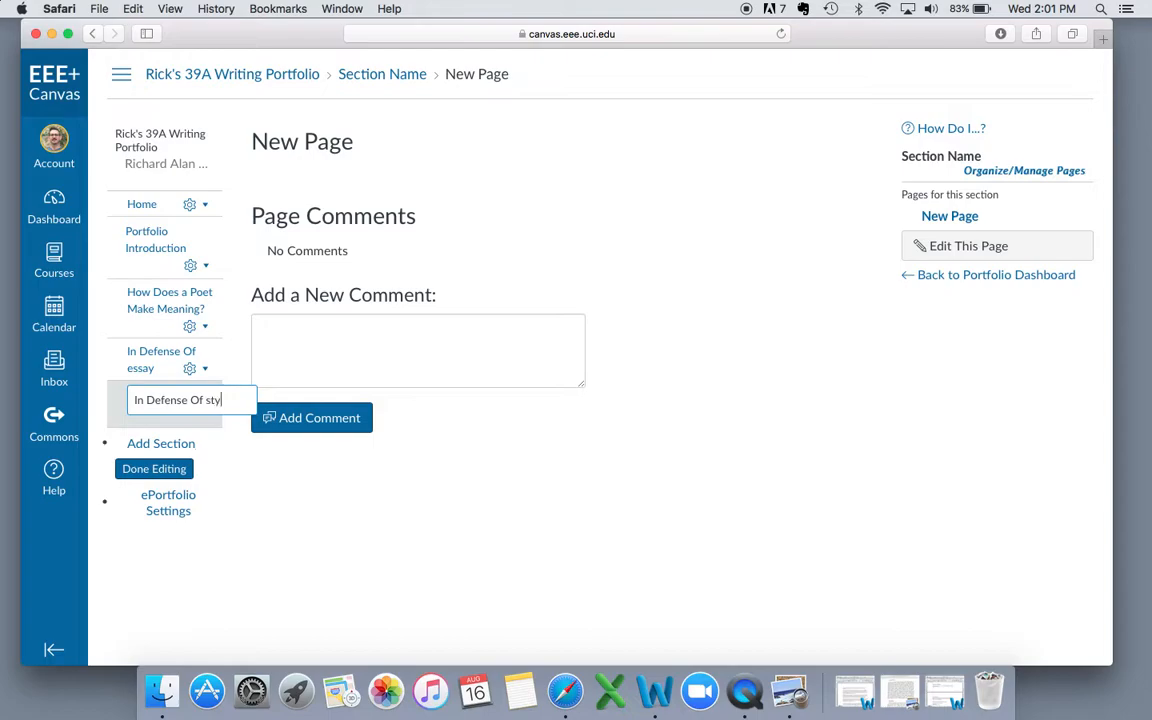
type("le portfolio")
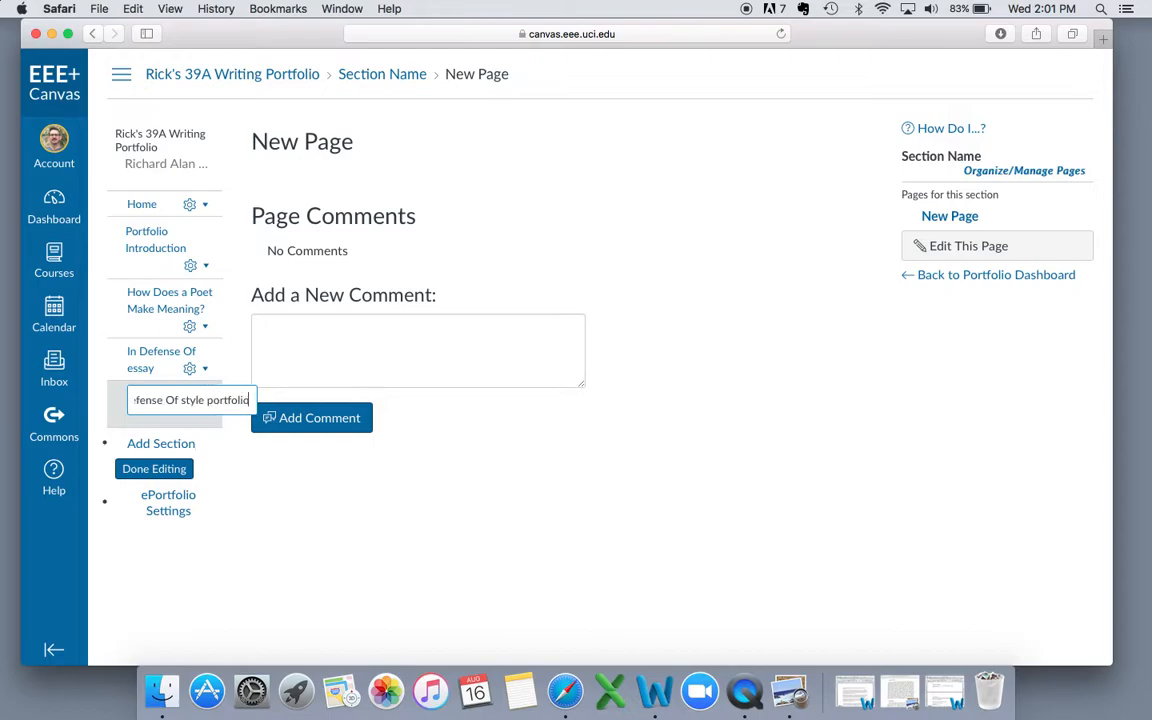
left_click(157, 468)
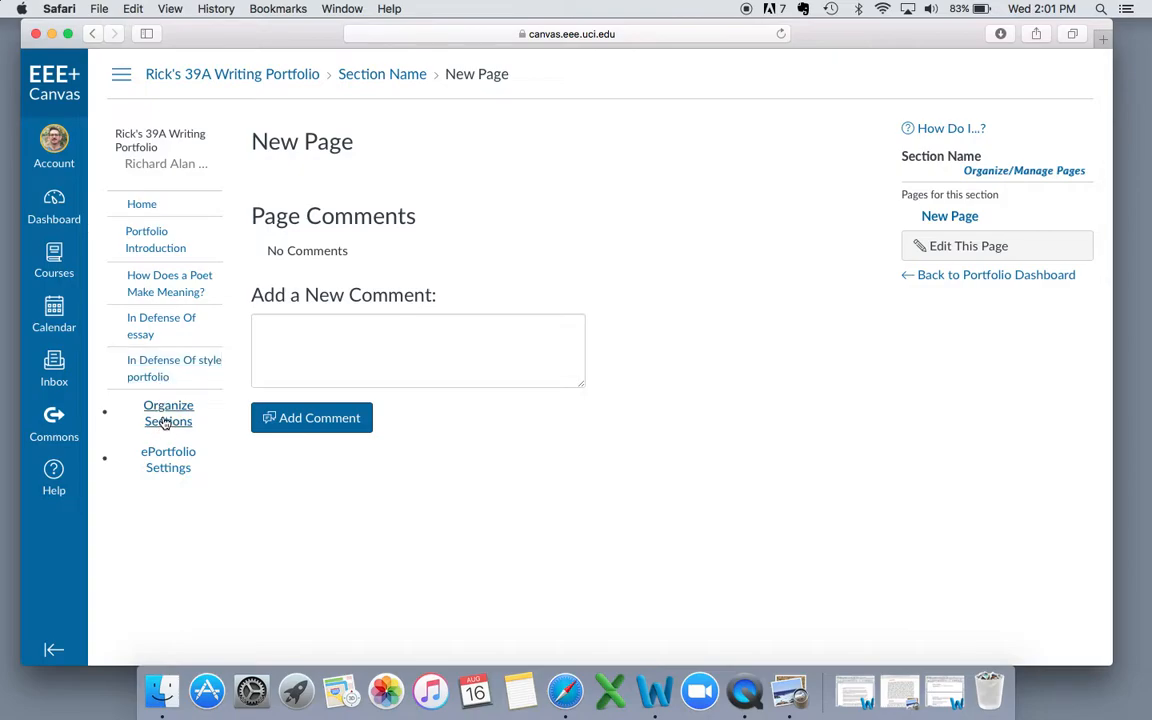
Resume organizing the sections and add one named "Elements of Eloquence" at the end of the list.
left_click(161, 407)
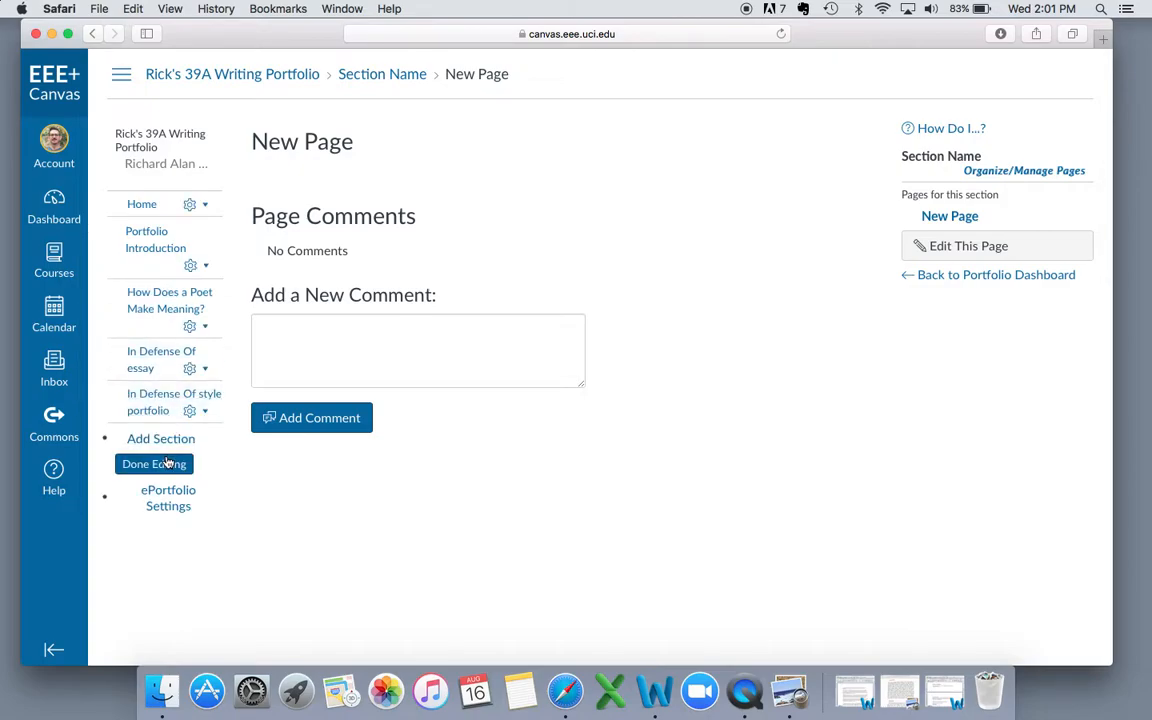
left_click(158, 439)
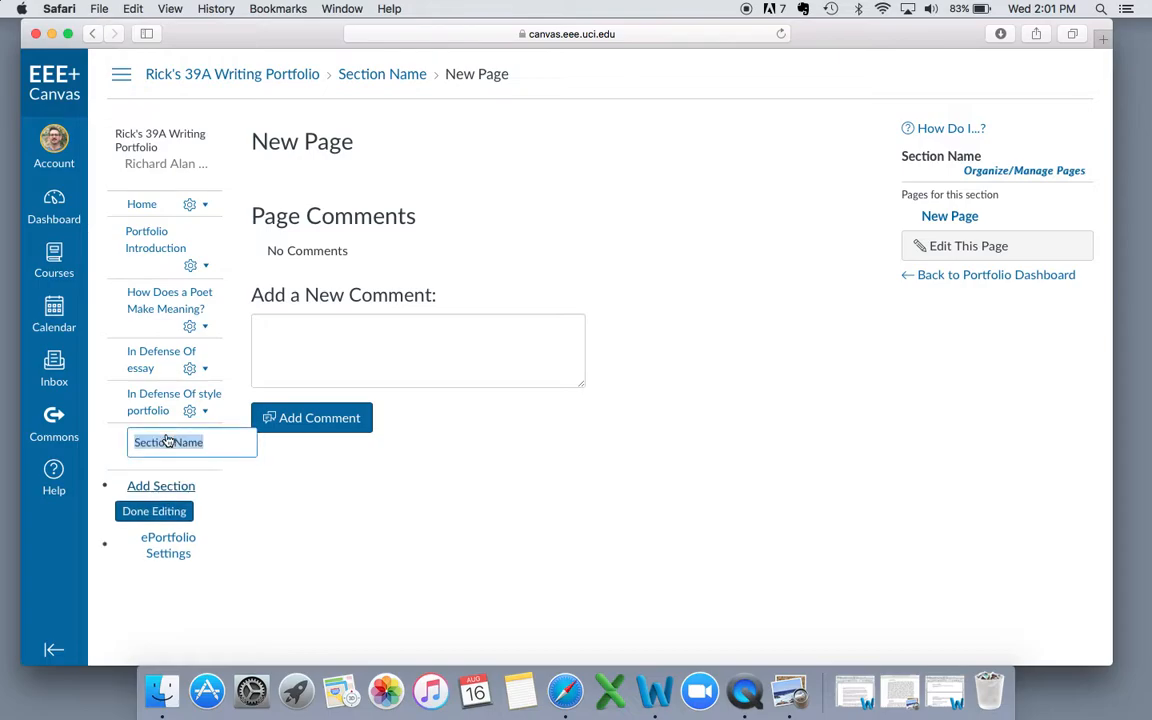
type("Elements of Eloquence")
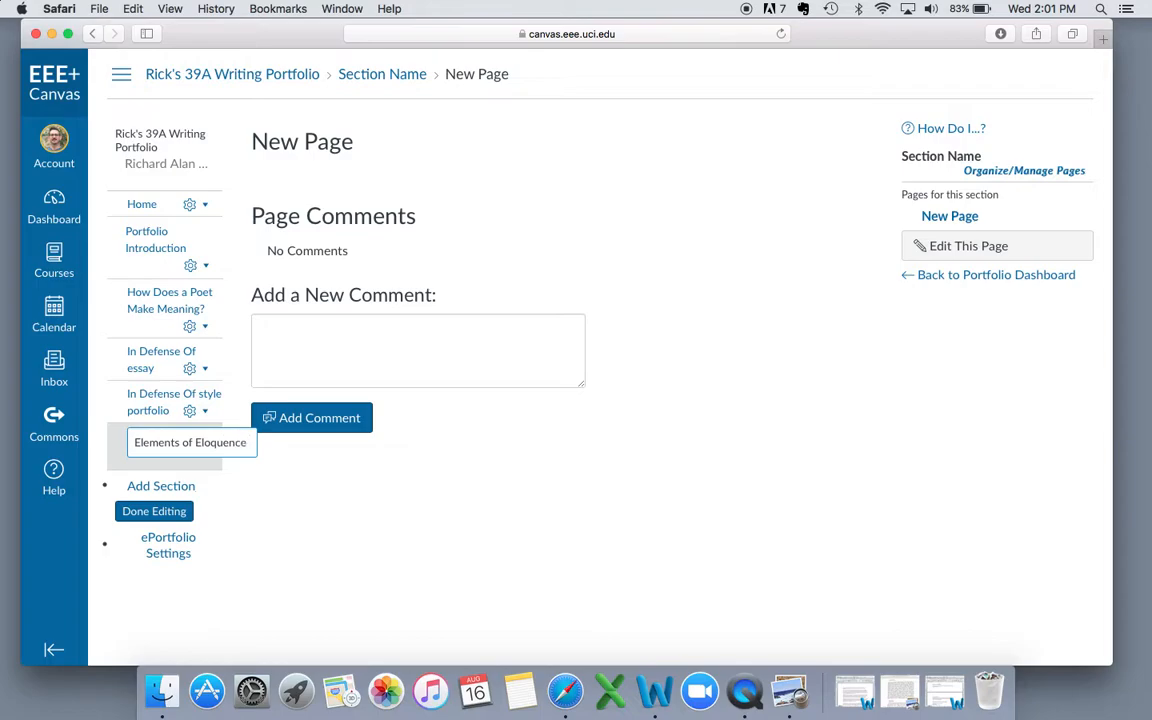
left_click(172, 511)
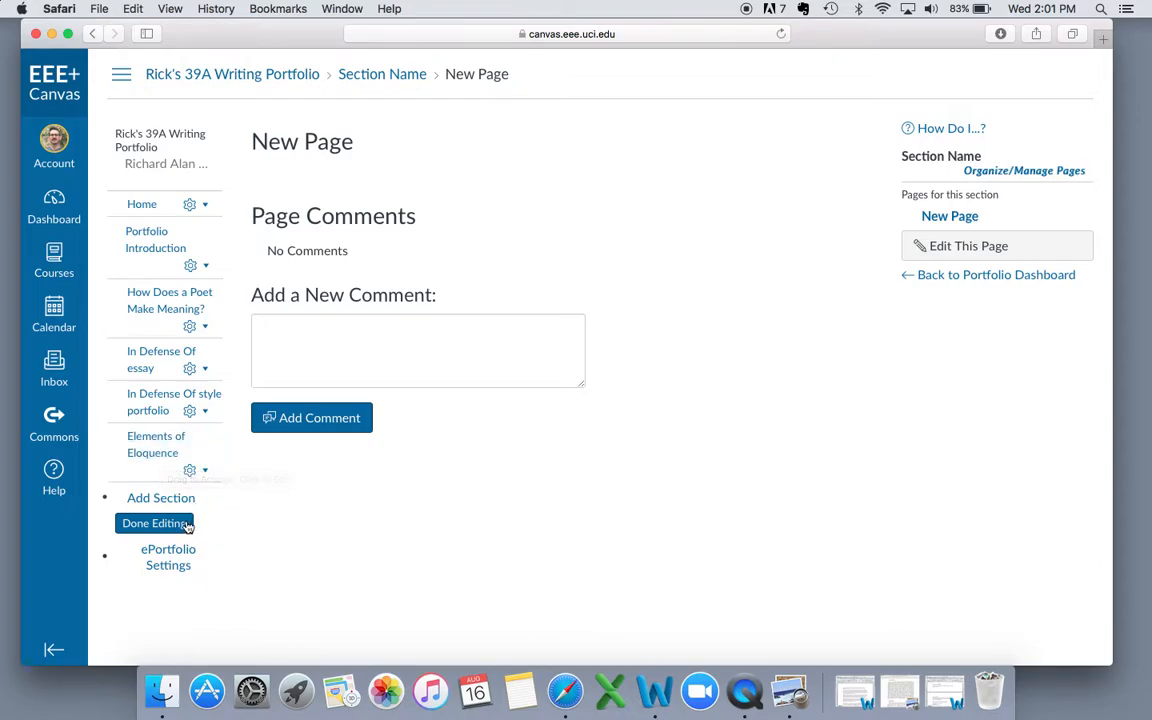
Add a section named "Canvas Discussions" below Elements of Eloquence.
left_click(176, 505)
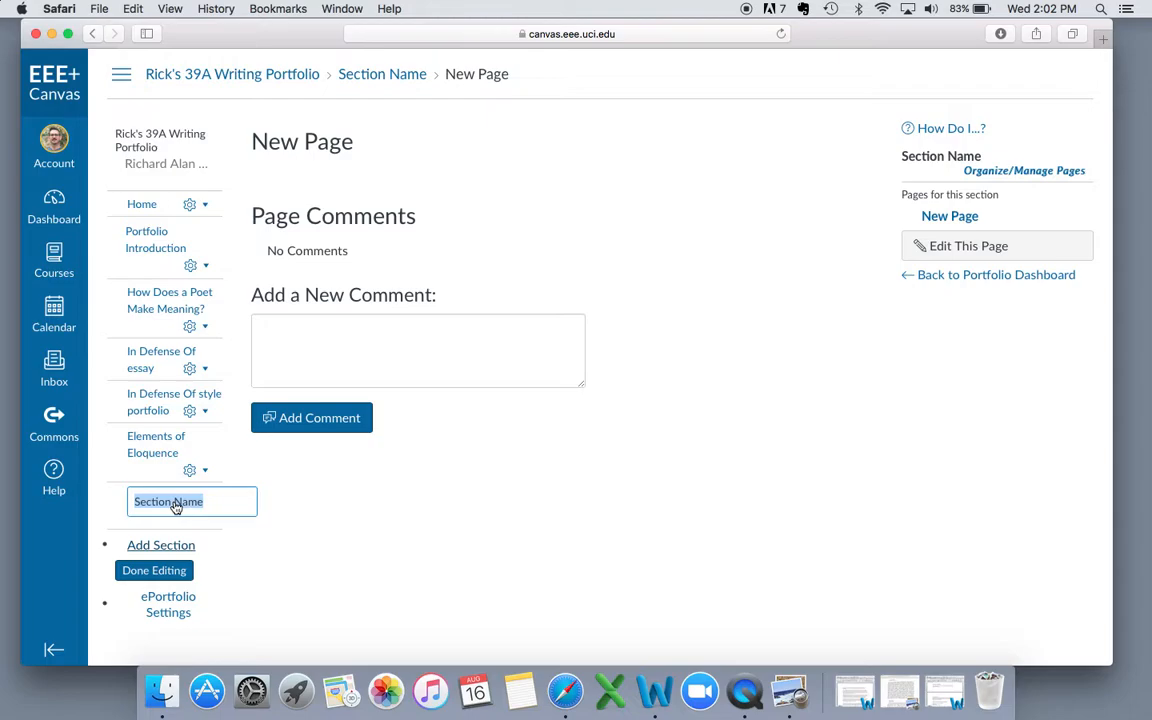
type("Canvas")
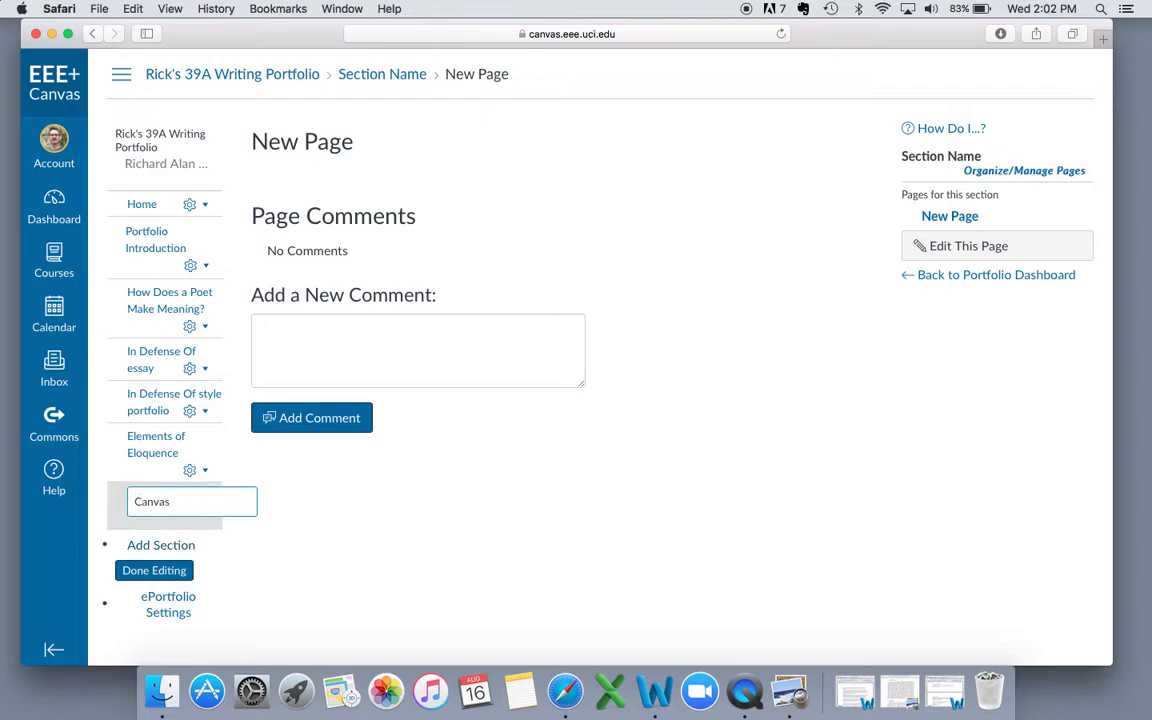
type(" Discussions")
left_click(186, 573)
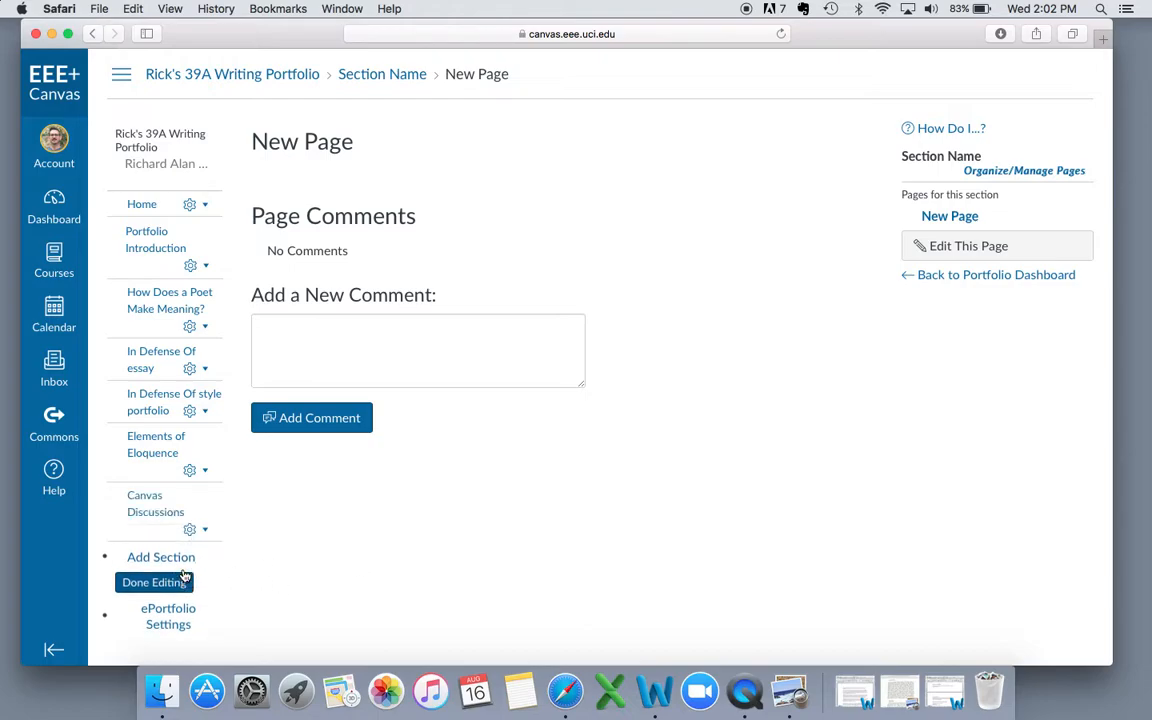
Add a last section named "Notes" below Canvas Discussions and finish editing the sections.
left_click(184, 562)
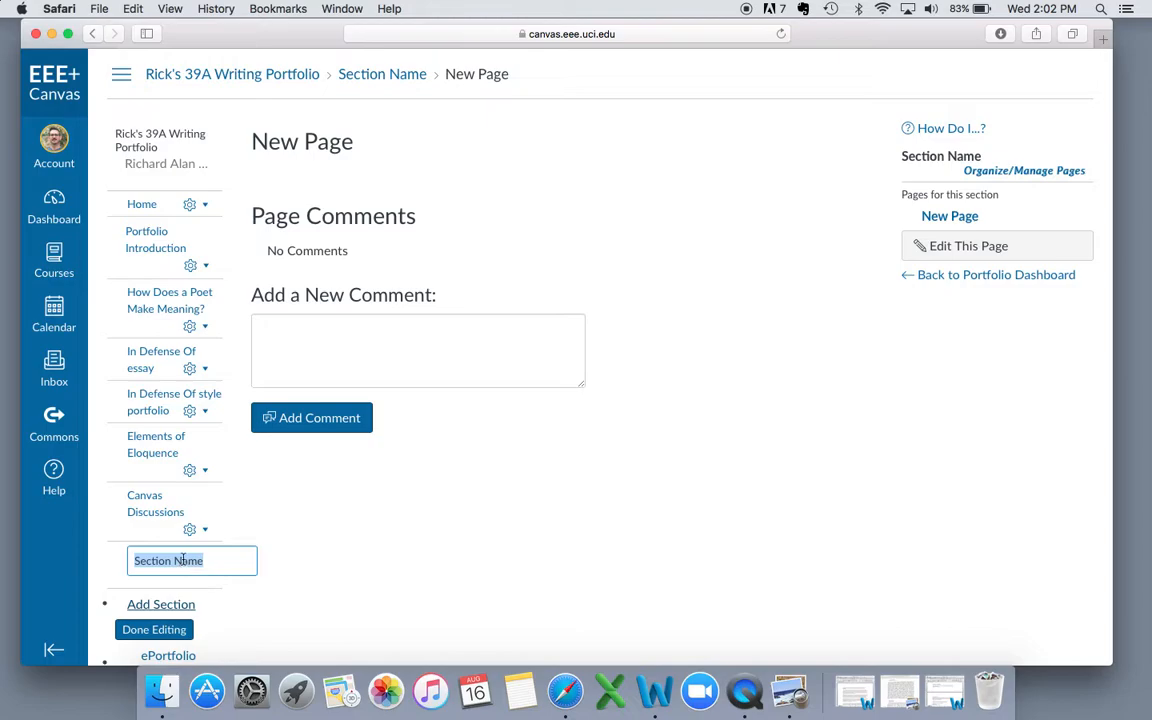
type("Notes")
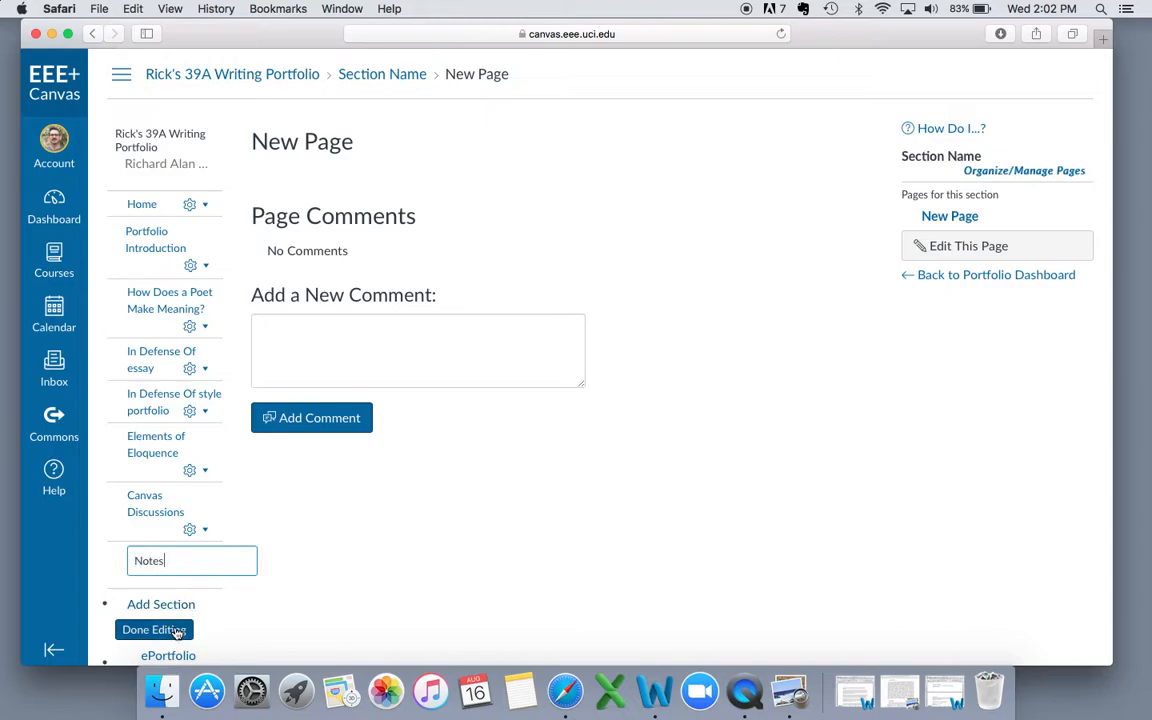
left_click(176, 632)
left_click(170, 609)
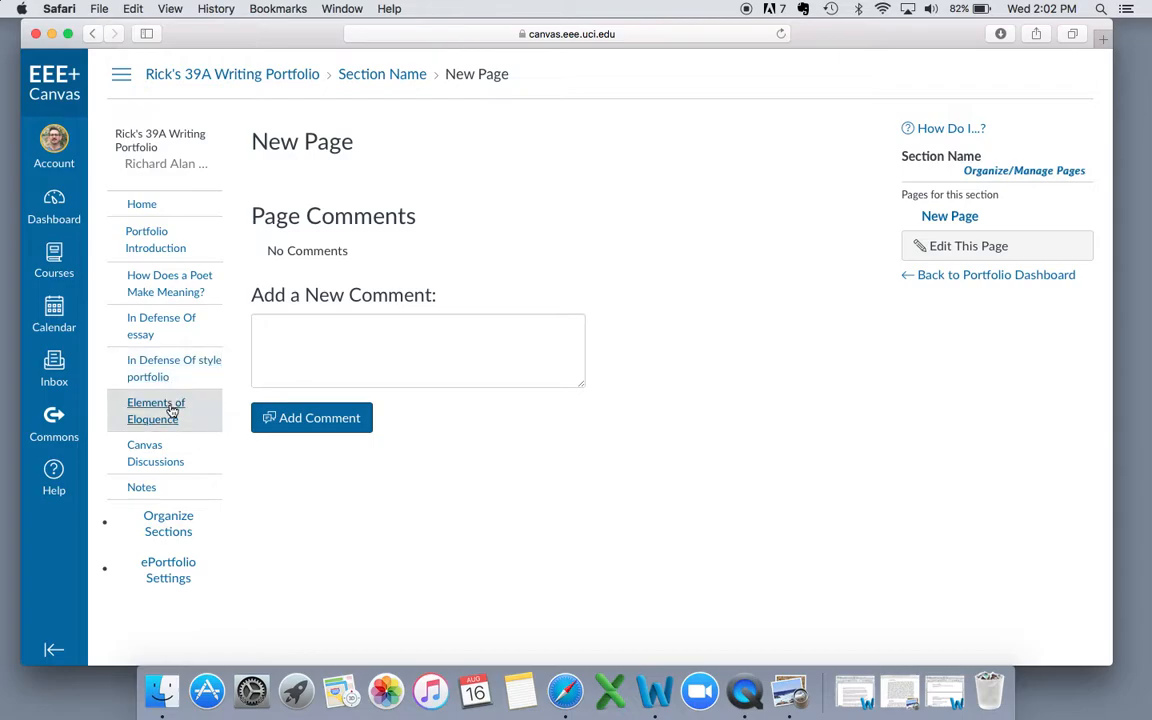
Reorder the sections so In Defense Of style portfolio and then In Defense Of essay directly follow Portfolio Introduction.
left_click(163, 540)
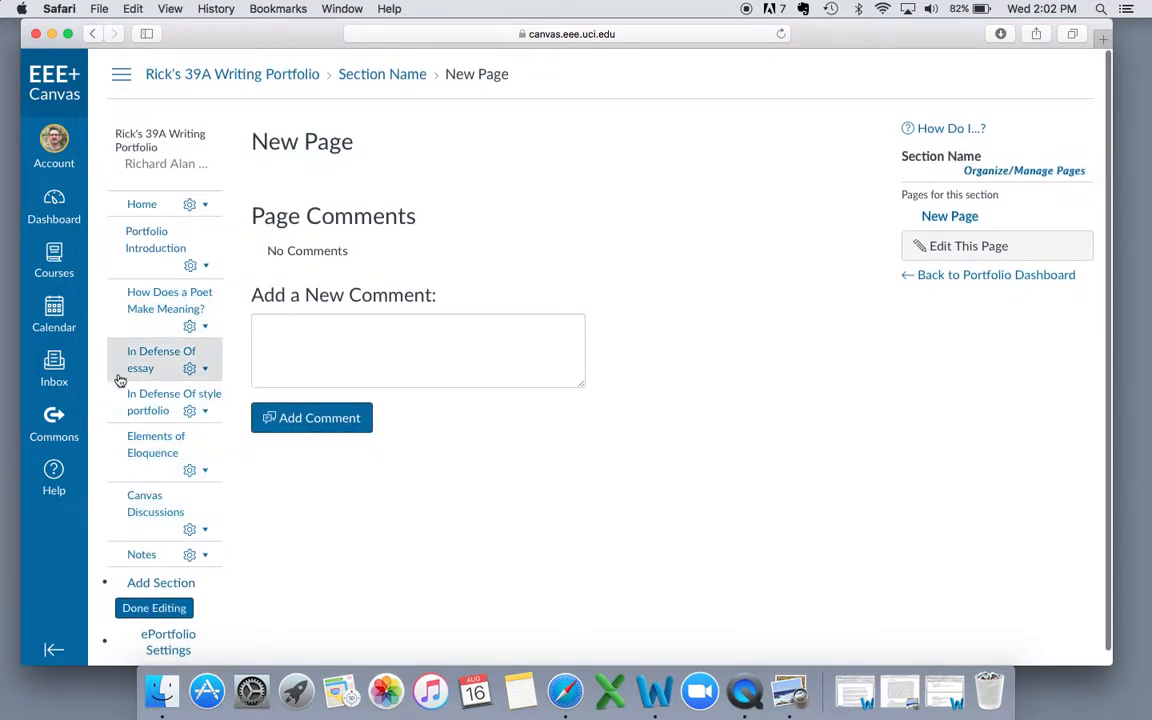
left_click_drag(113, 401, 113, 288)
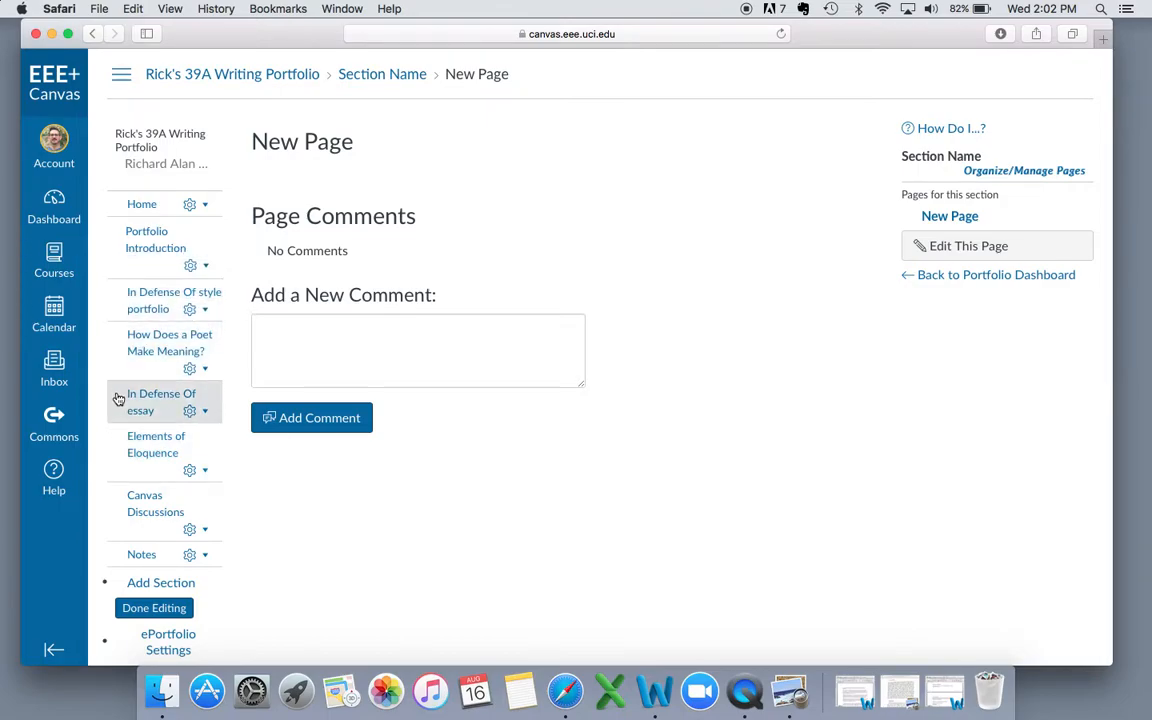
left_click_drag(117, 403, 118, 333)
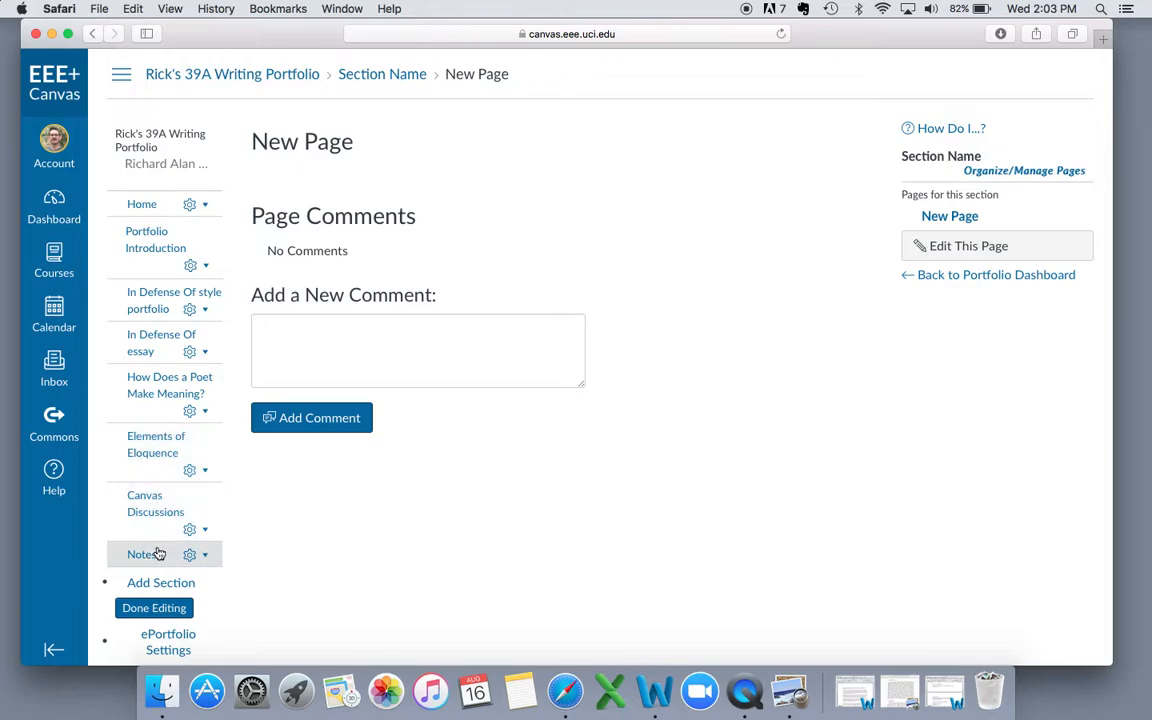
left_click(156, 607)
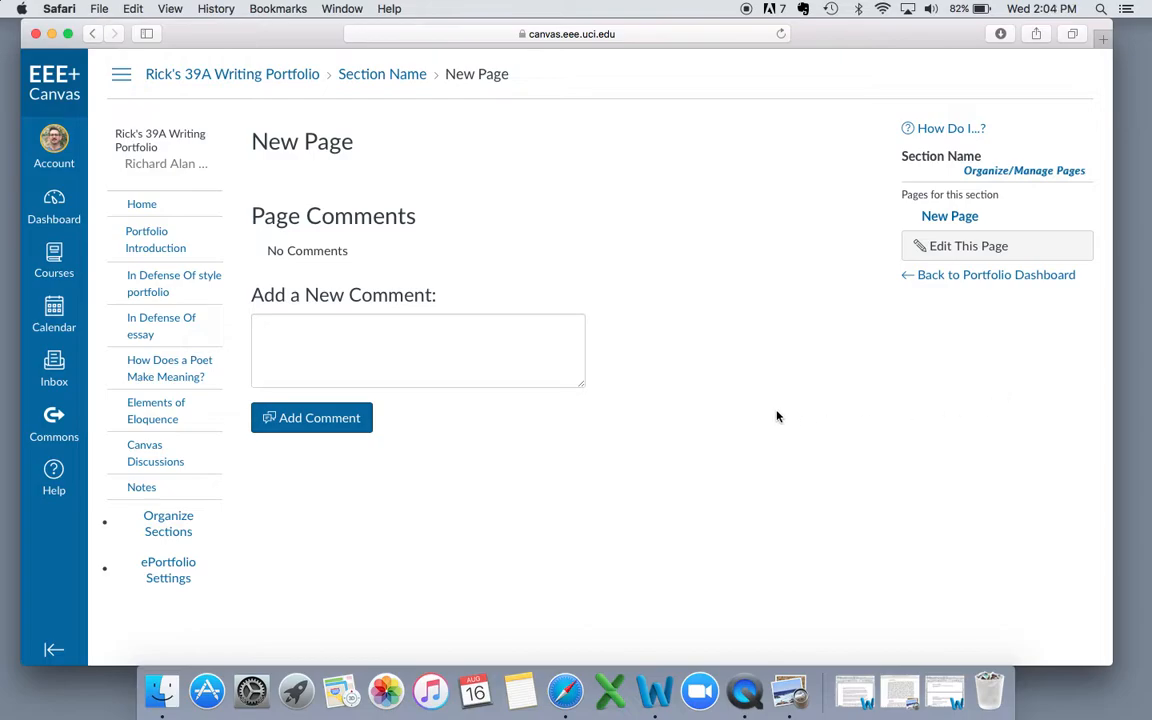
Rename the default page in the Portfolio Introduction section "Portfolio Introduction final draft" and save it.
left_click(175, 254)
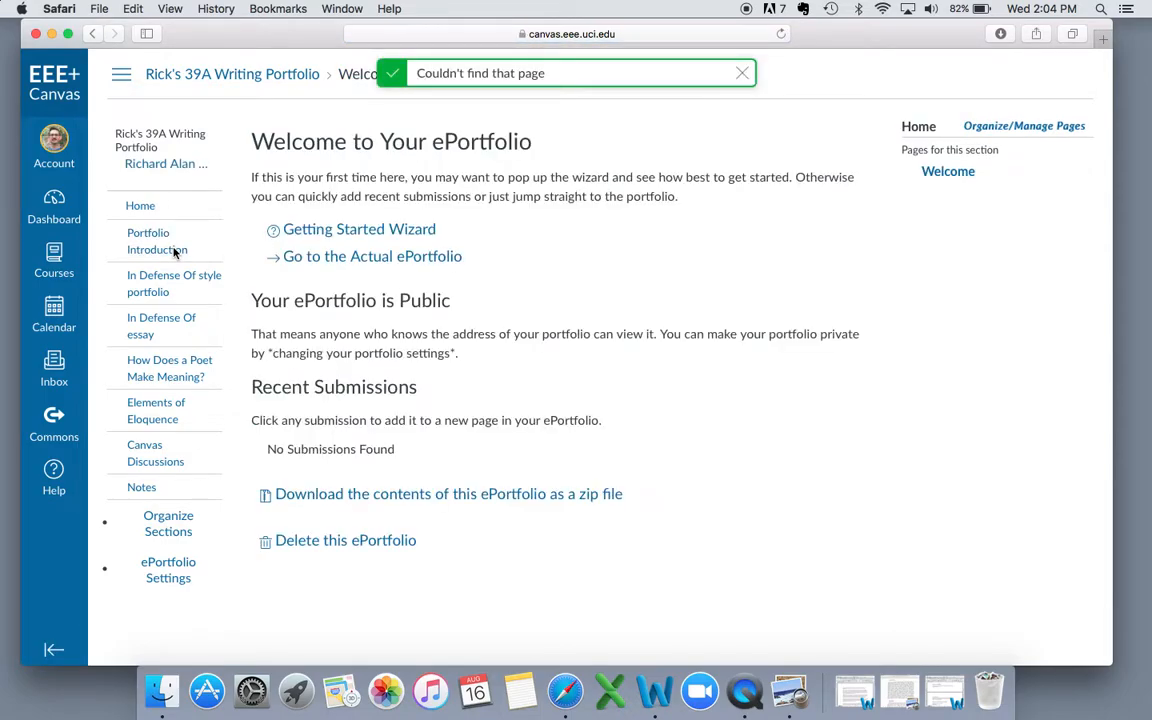
left_click(146, 209)
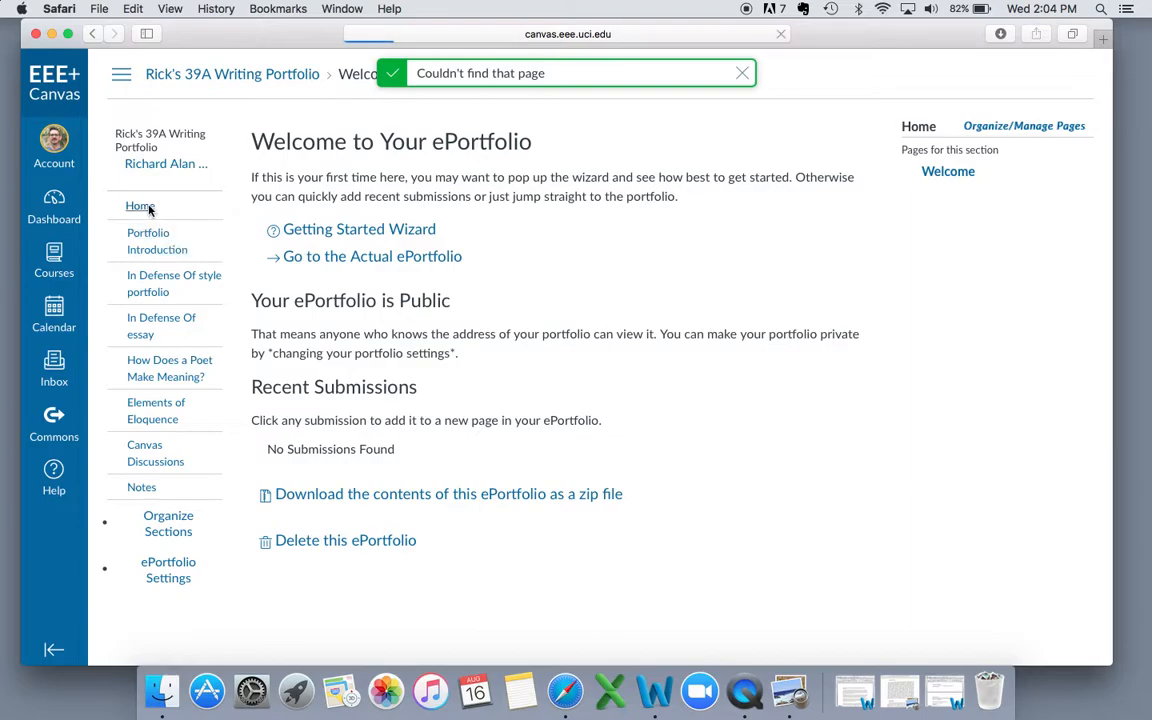
left_click(153, 248)
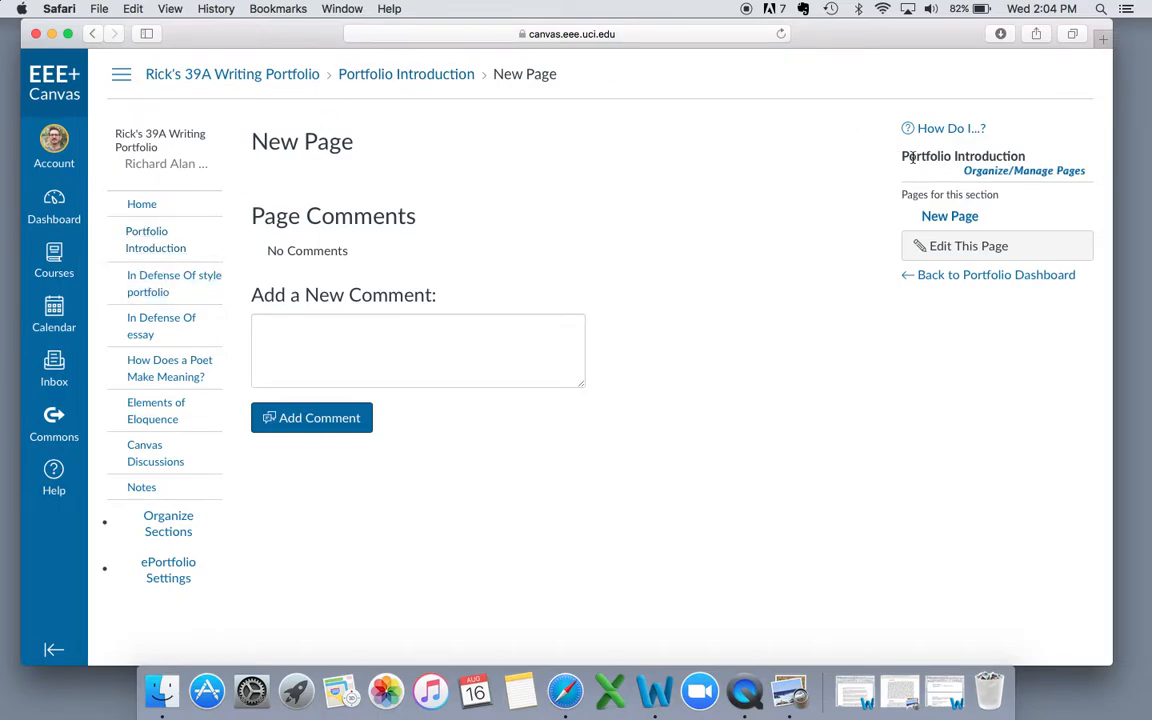
left_click(969, 246)
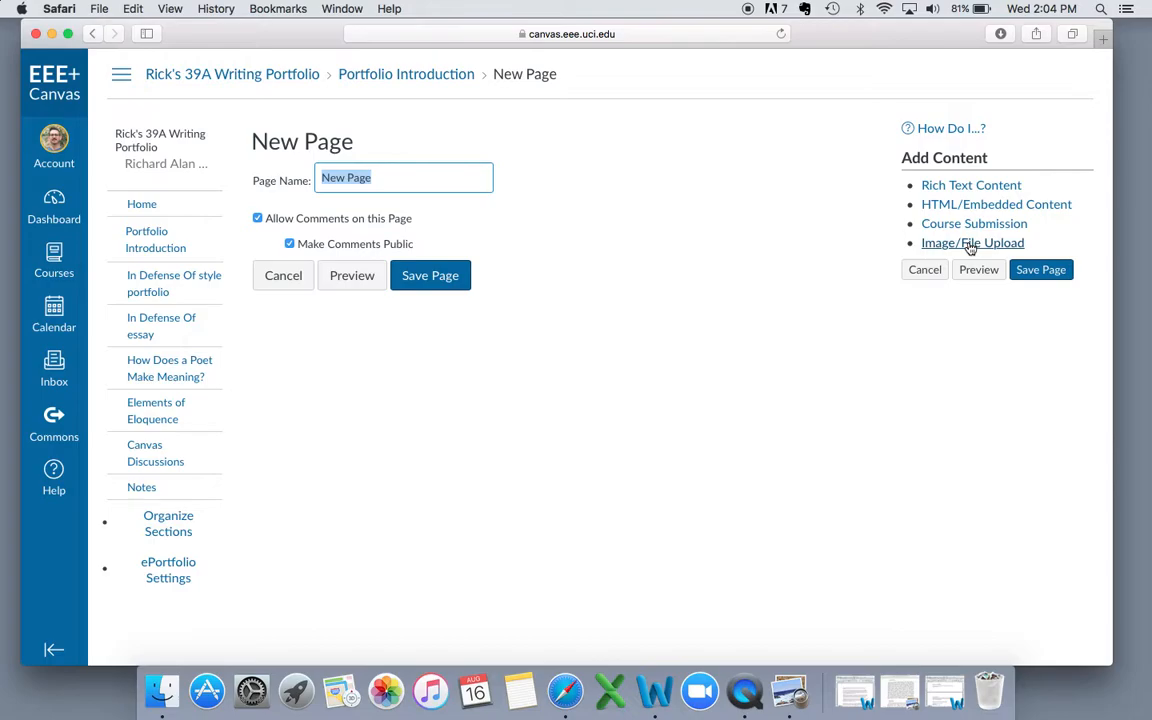
type("Port")
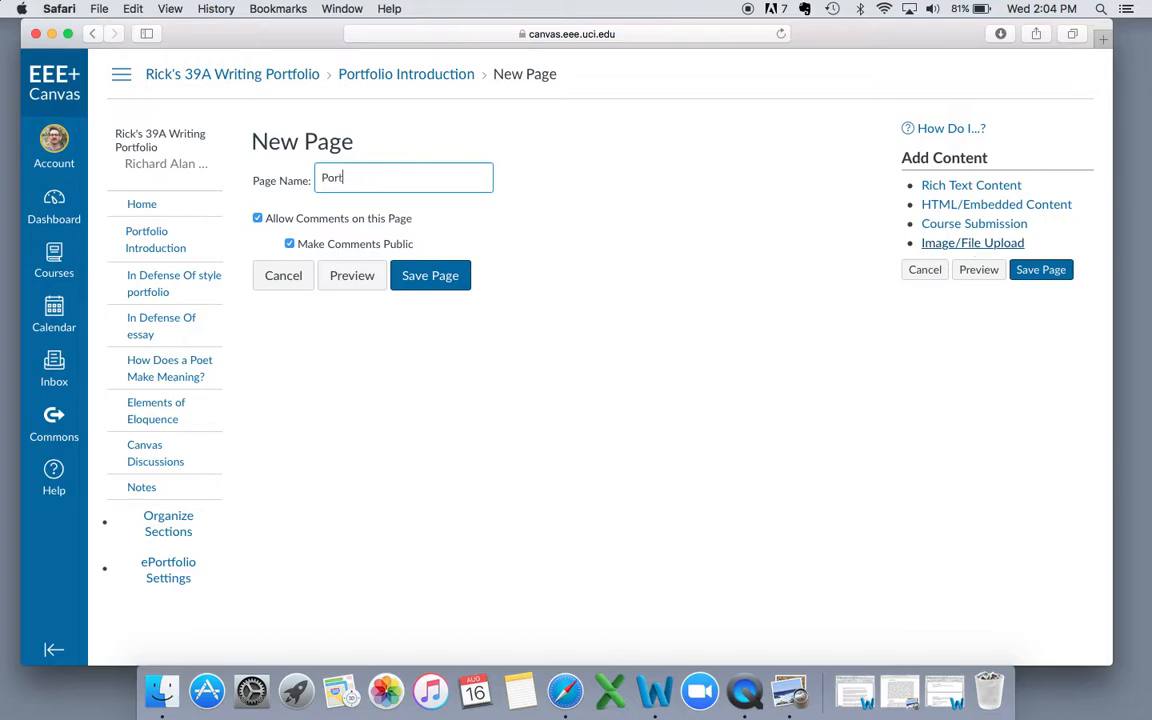
type("folio Introduction final draft")
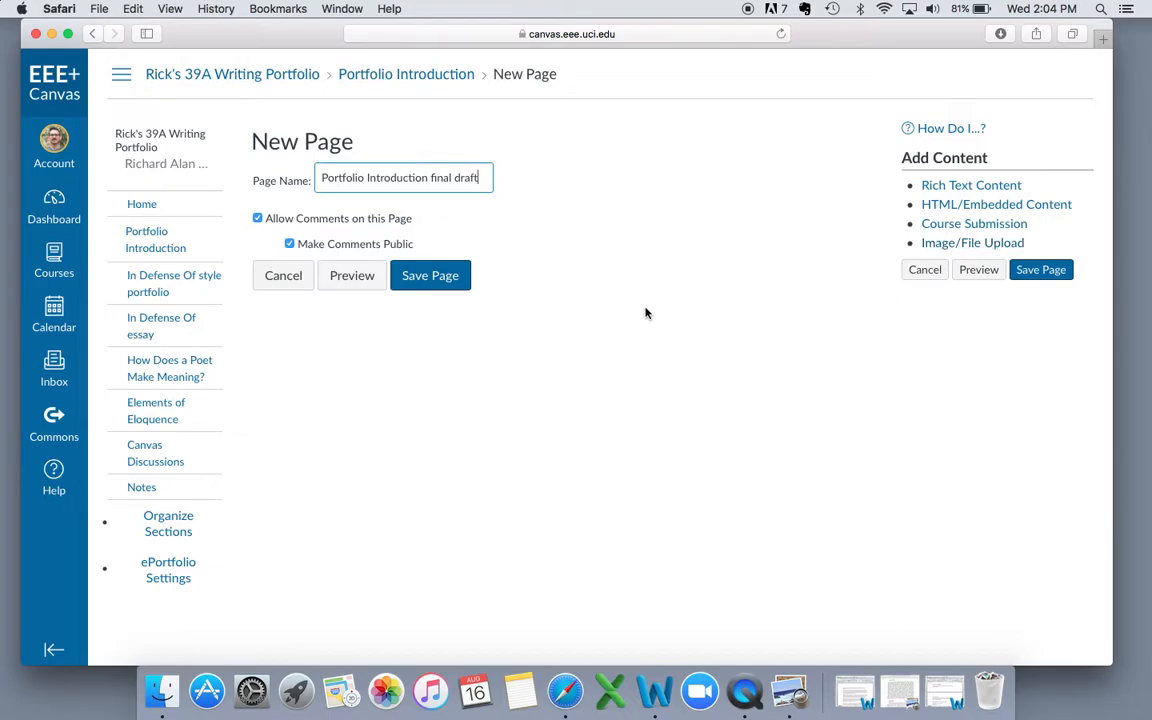
left_click(430, 276)
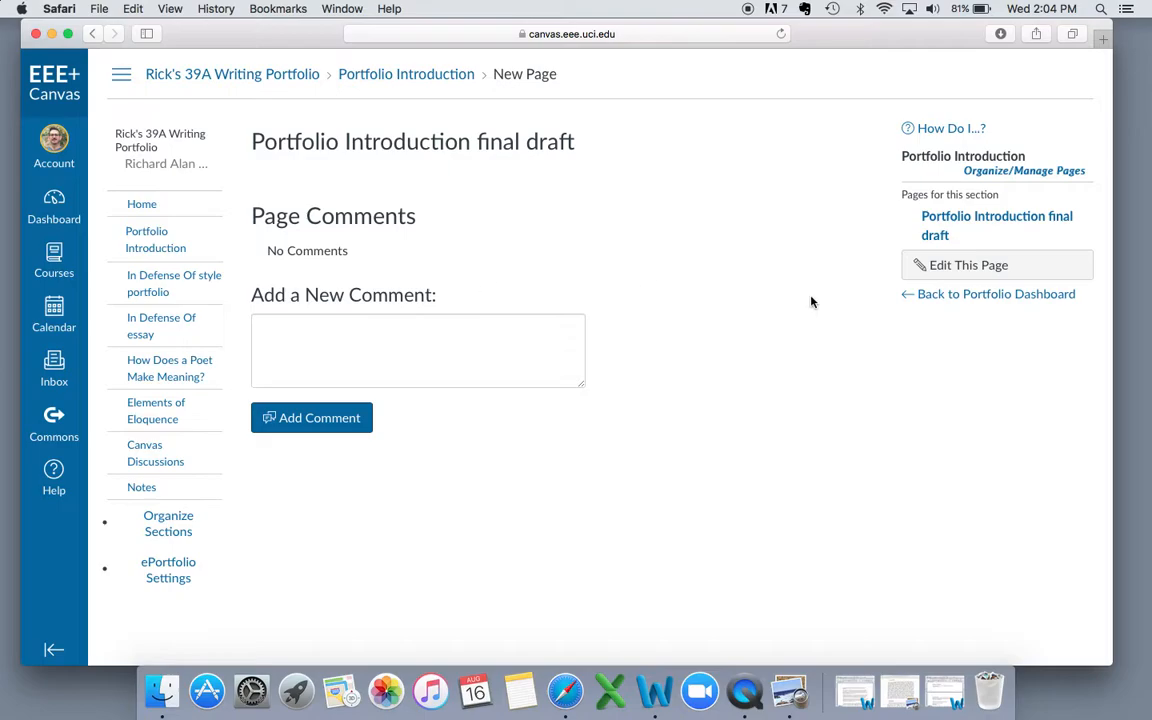
Add a second page named "Portfolio Introduction rhetorical situation draft" to the Portfolio Introduction section.
left_click(1005, 173)
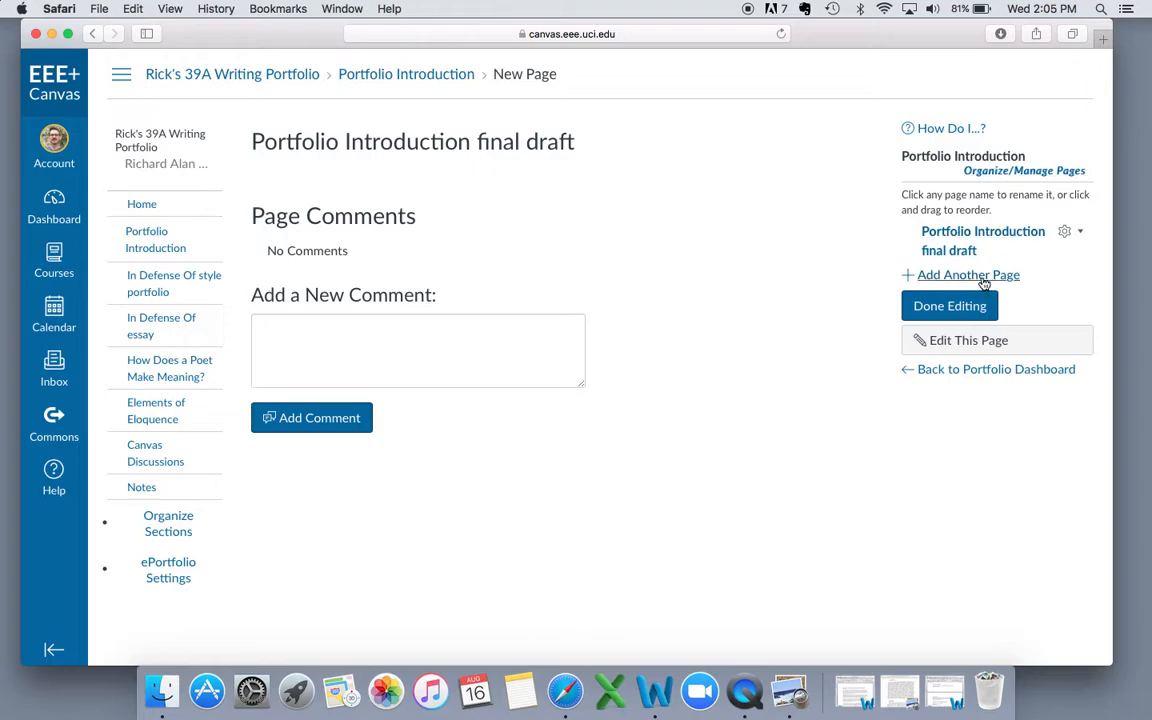
left_click(984, 279)
type("Portfolio Introduction ")
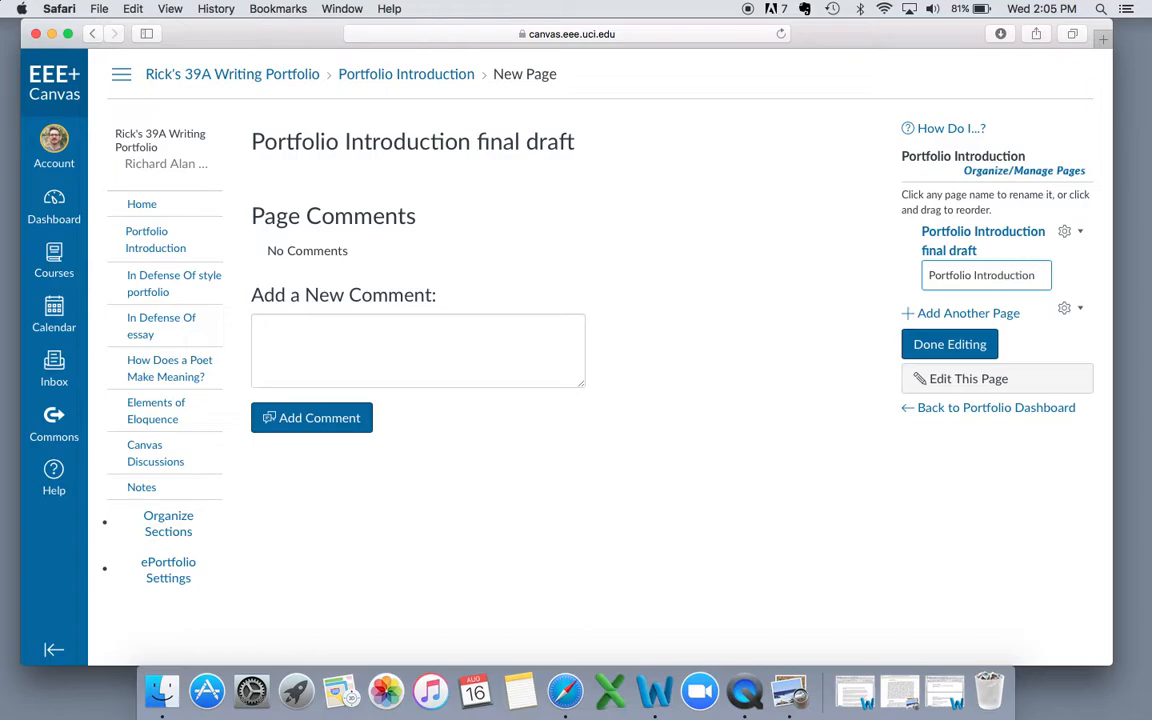
type("rhetorical situation draft")
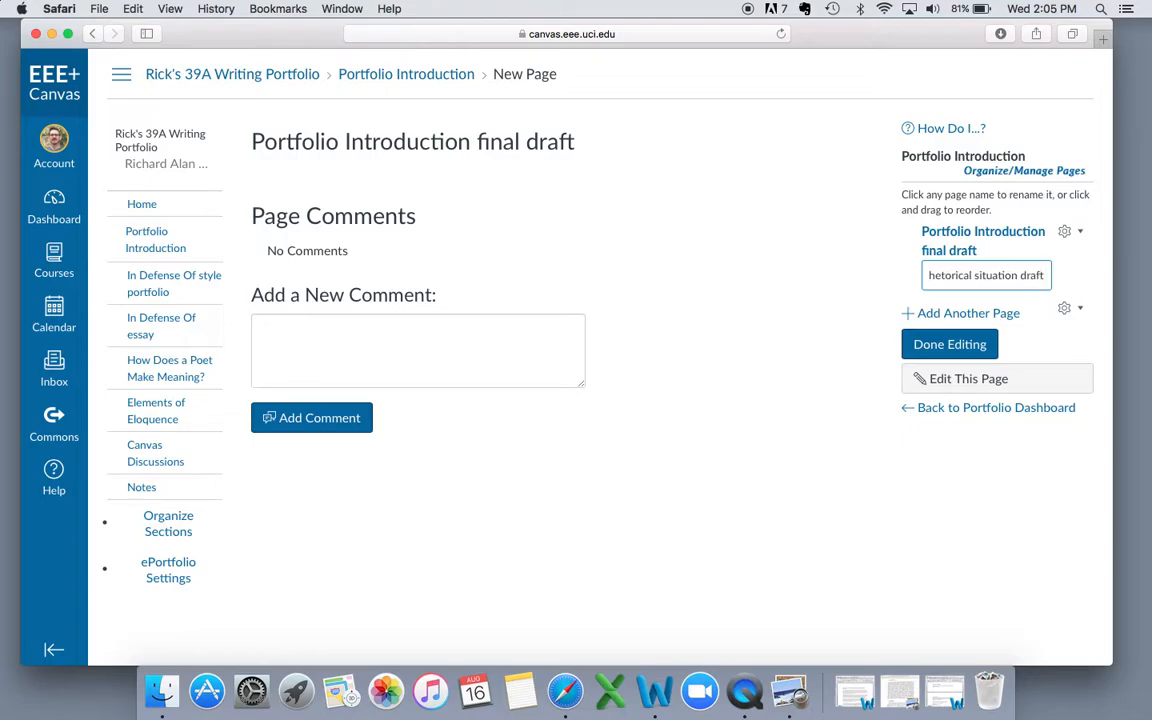
left_click(918, 342)
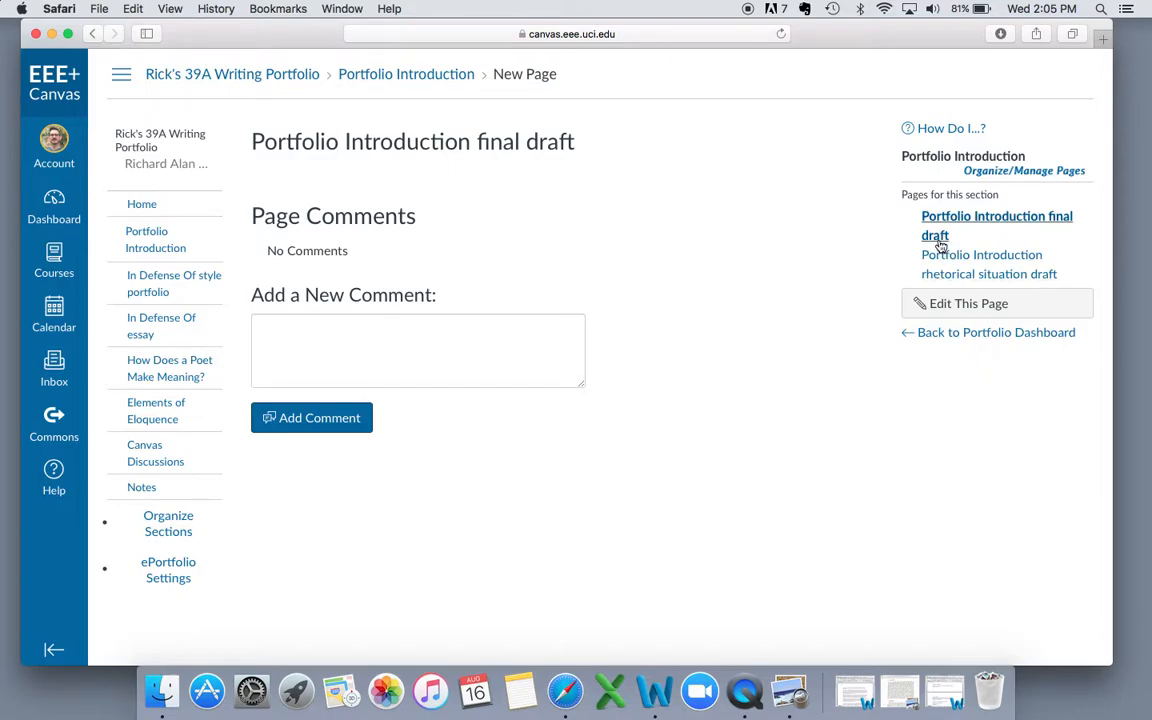
Browse the Portfolio Introduction section's pages and open its final draft page for editing.
left_click(170, 256)
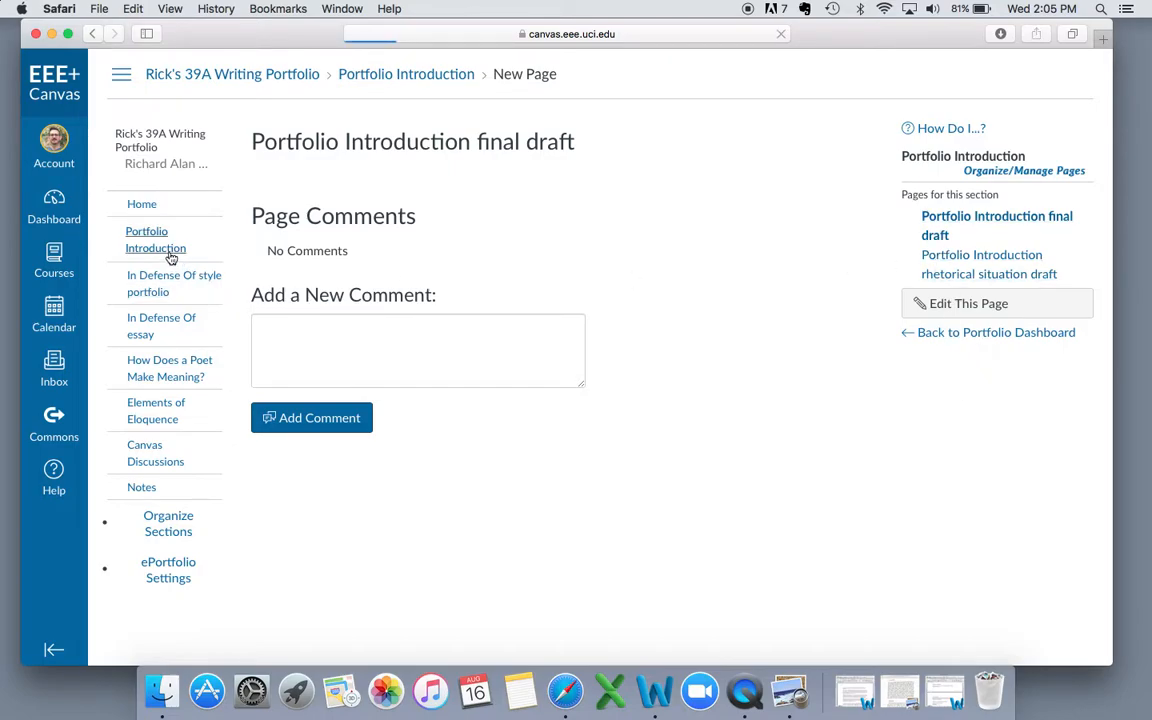
left_click(170, 281)
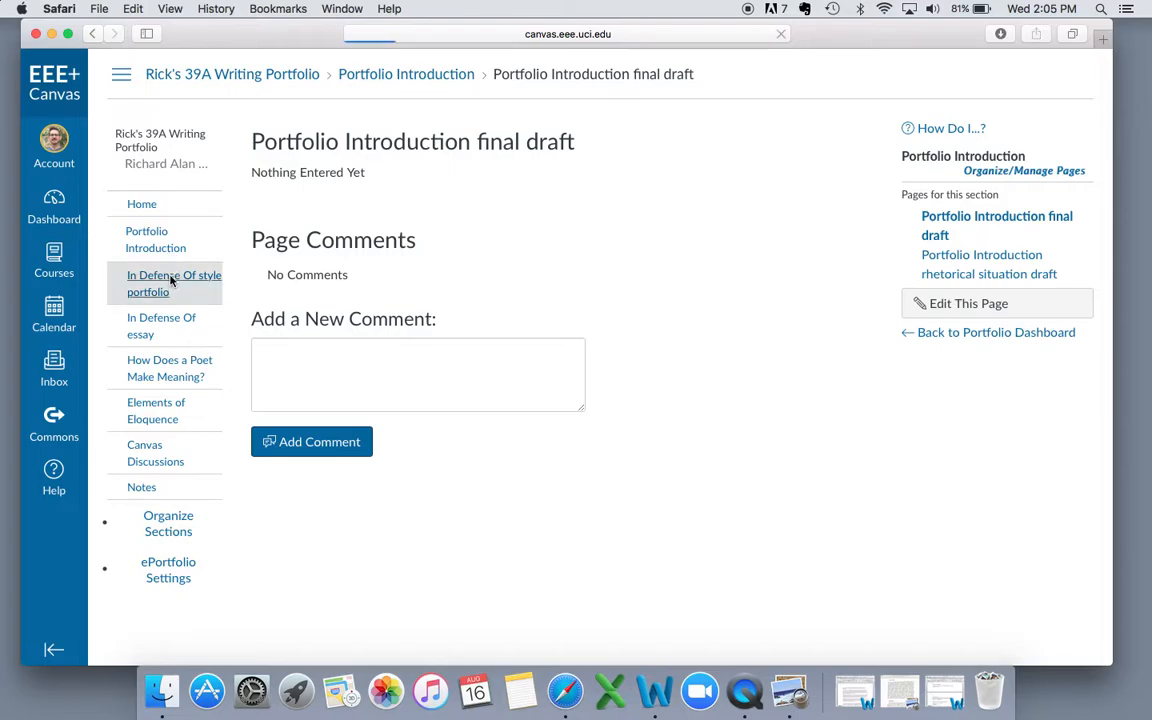
left_click(160, 251)
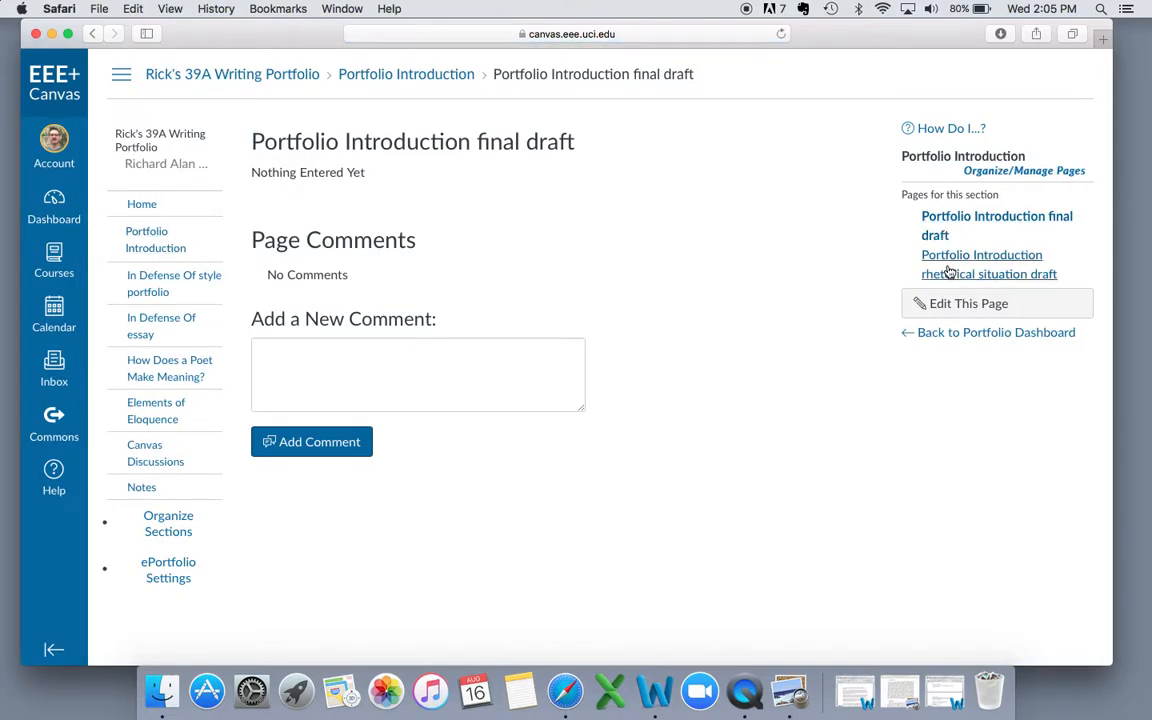
left_click(946, 264)
left_click(941, 228)
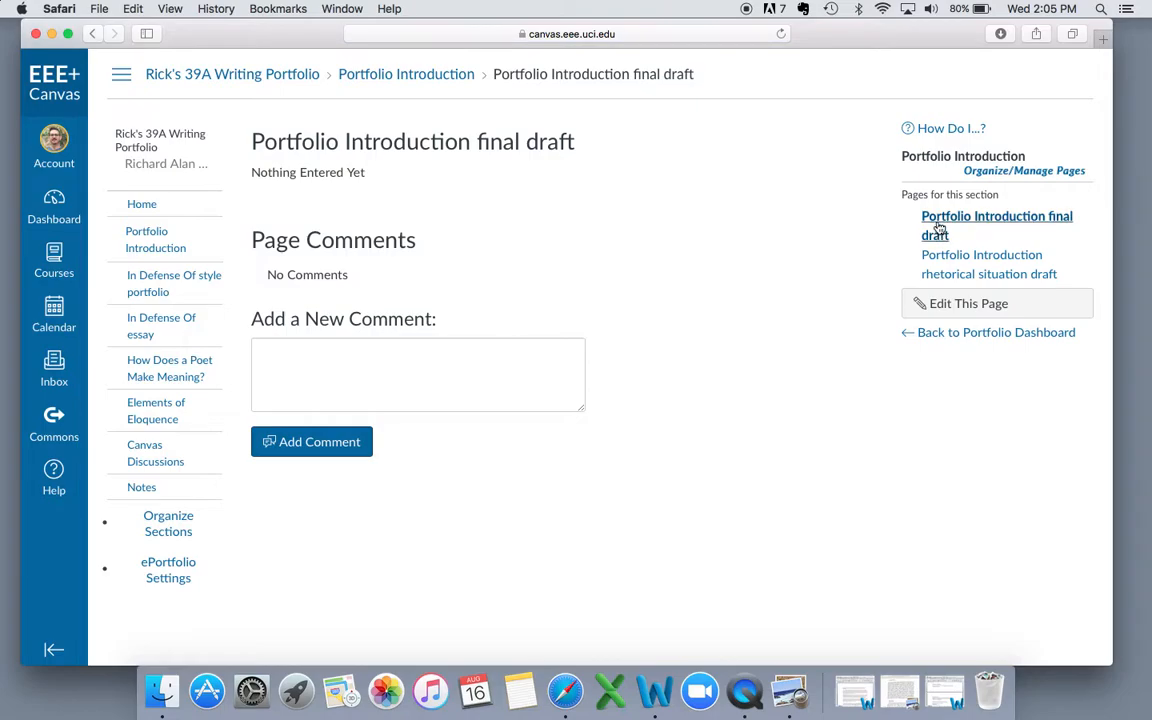
left_click(956, 314)
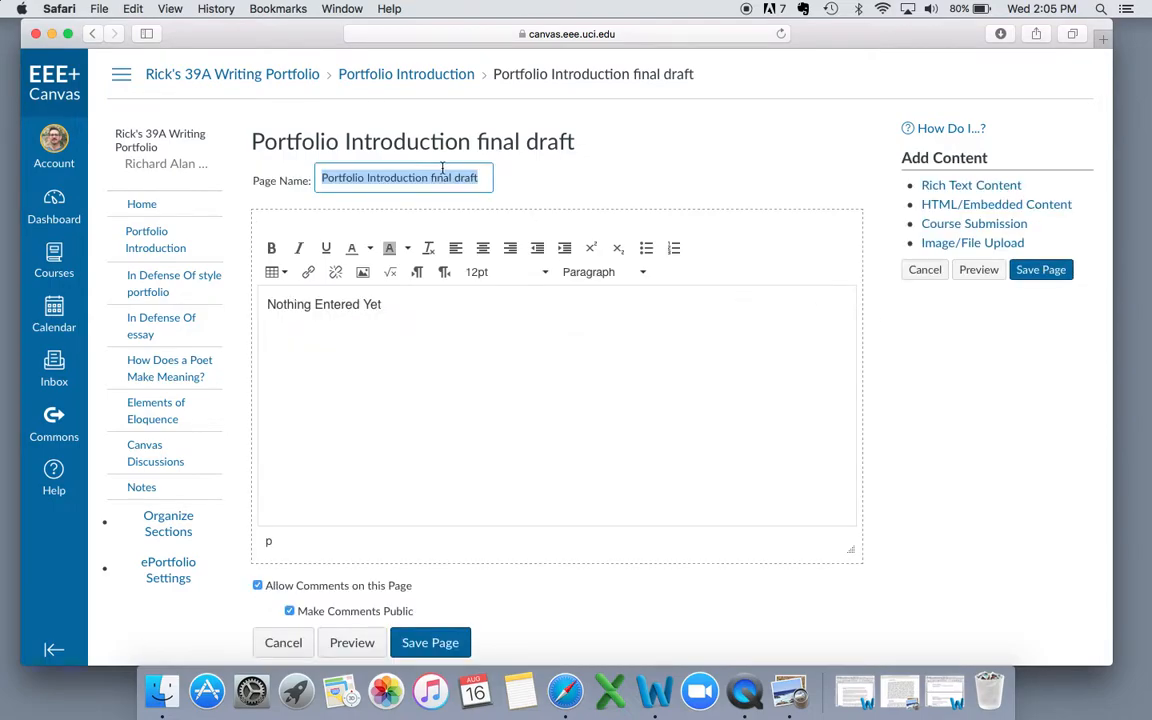
Replace the placeholder text on the Portfolio Introduction final draft page with "This is my portfolio introduction copied and pasted." and save the page.
left_click(401, 372)
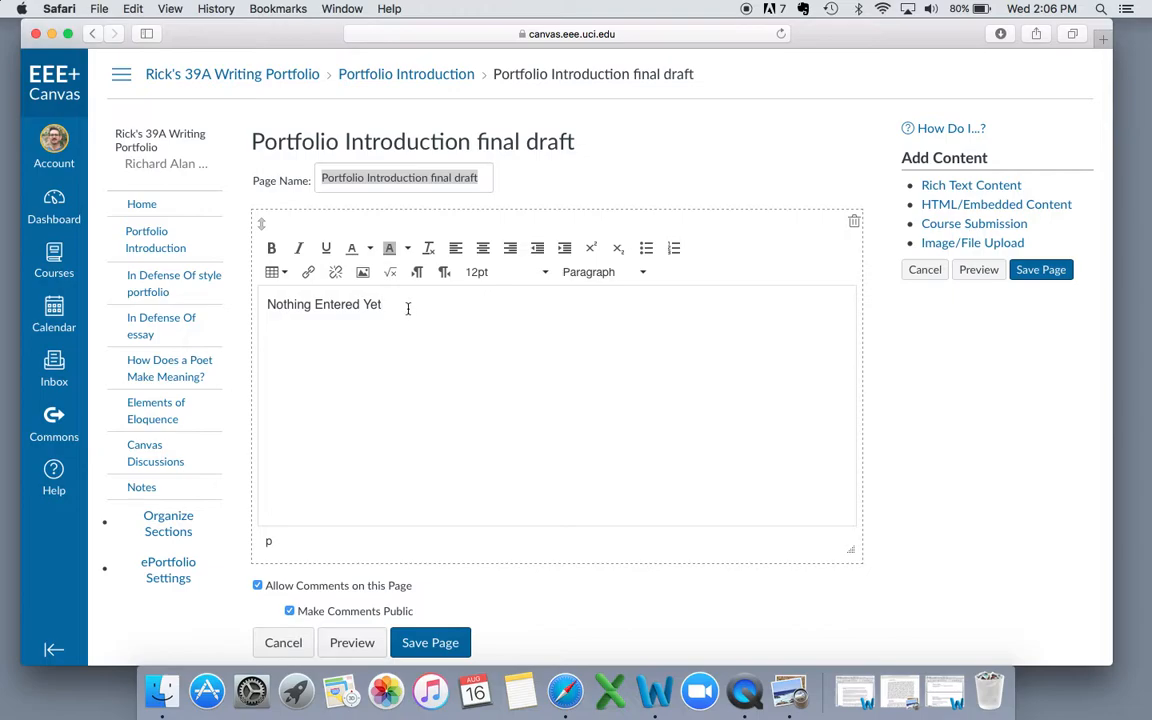
left_click_drag(405, 306, 261, 303)
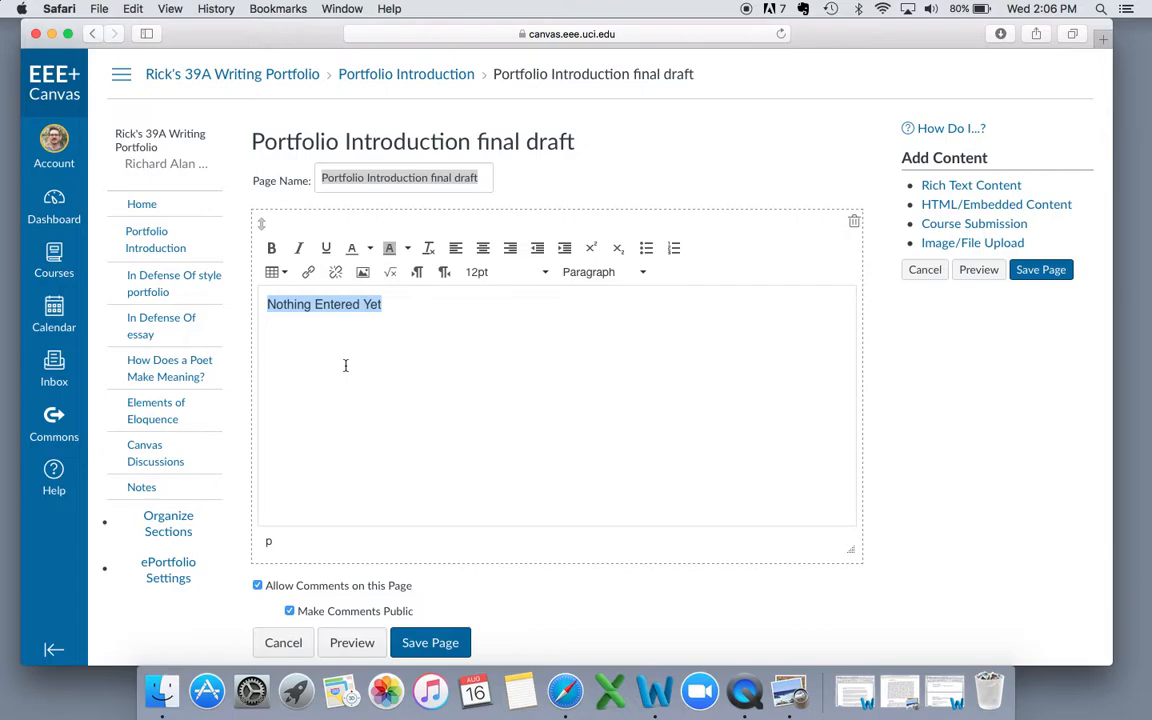
type("This is")
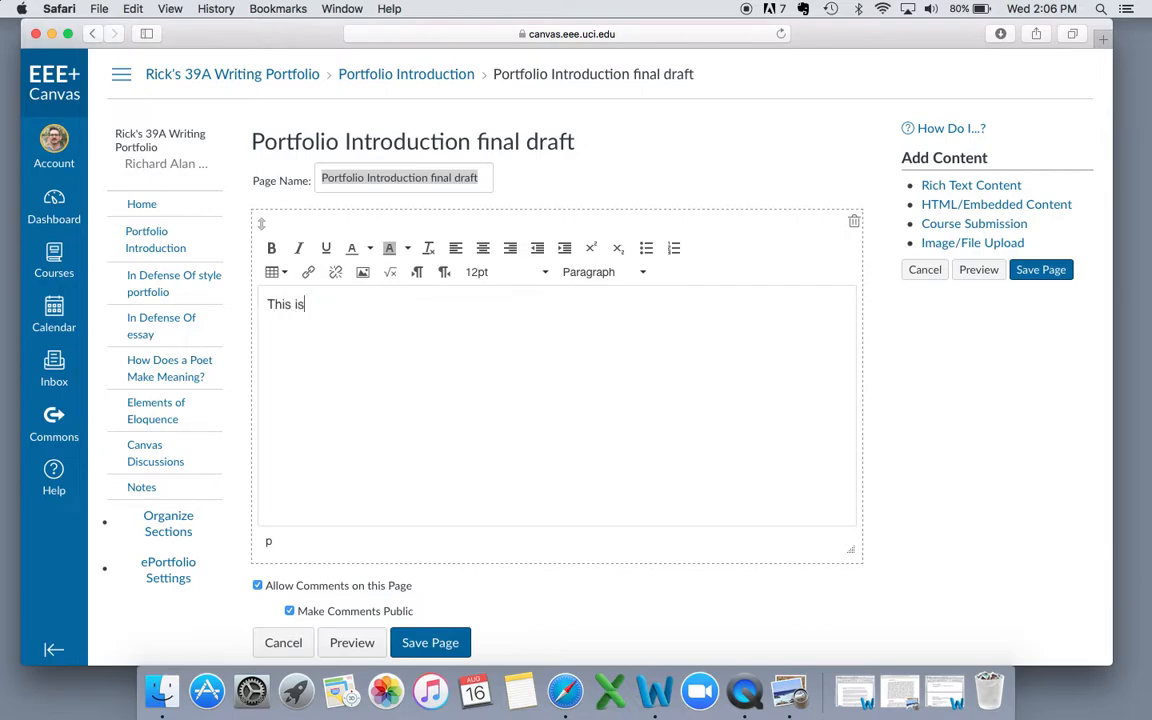
type(" my portfolio intor")
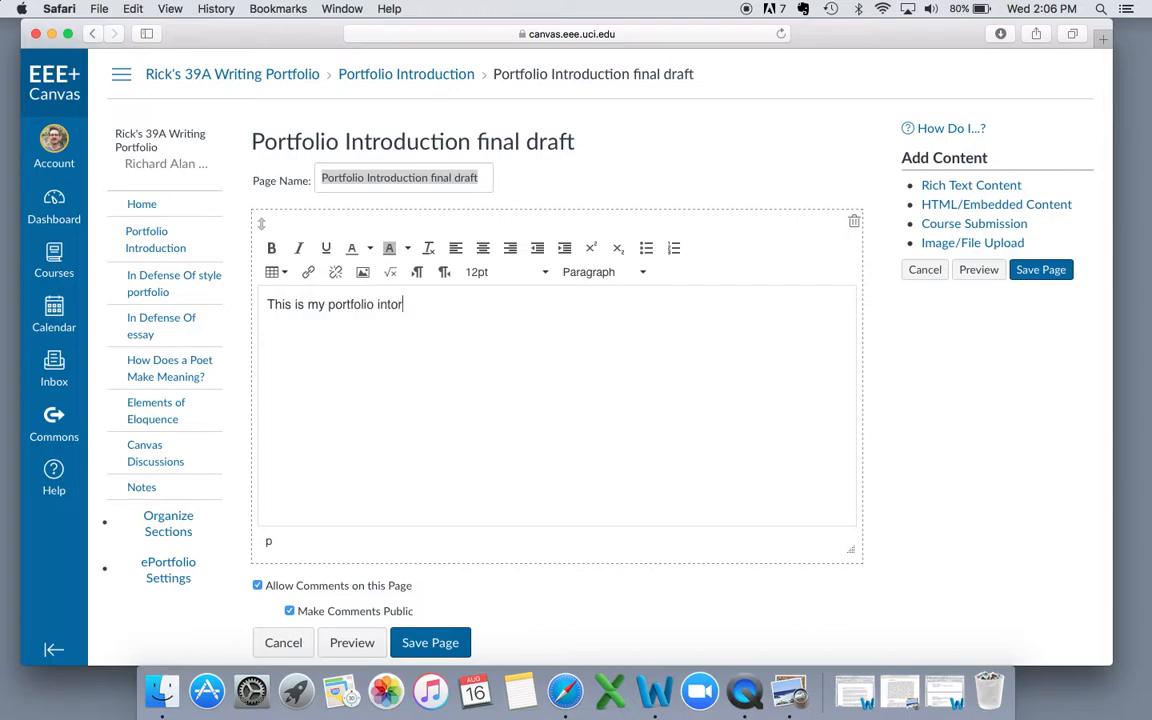
type("udction ")
type("po")
key("BackSpace")
key("BackSpace")
type("copied and pa")
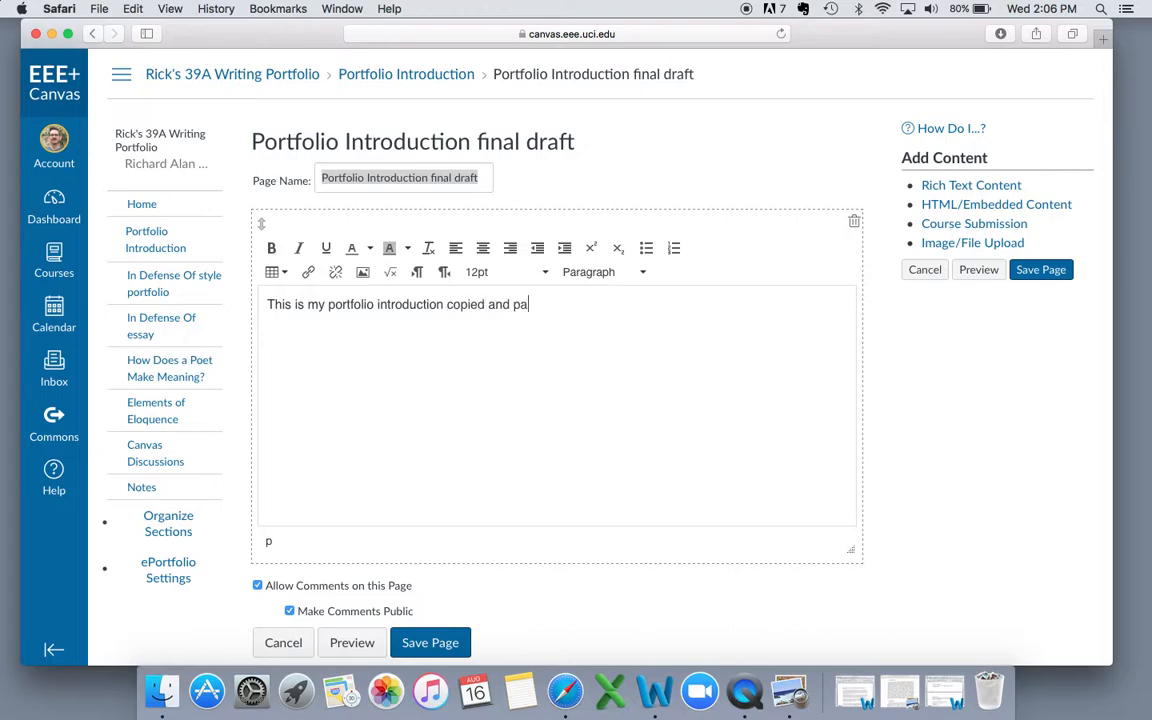
type("sted .")
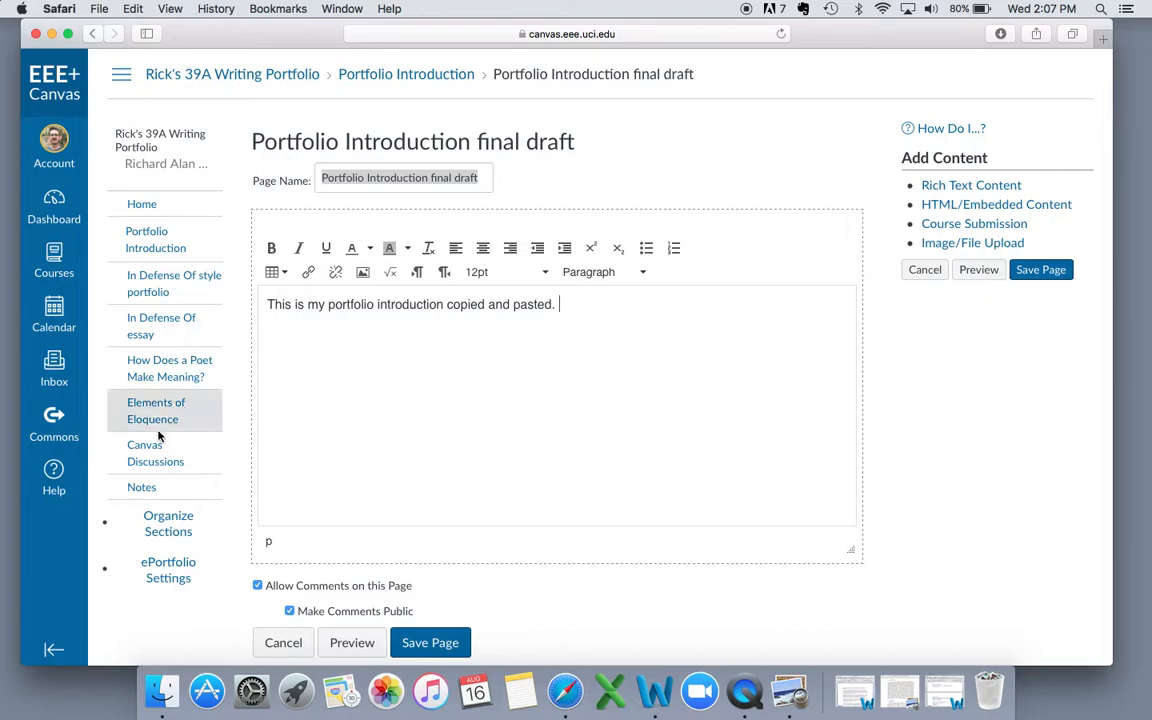
left_click(430, 643)
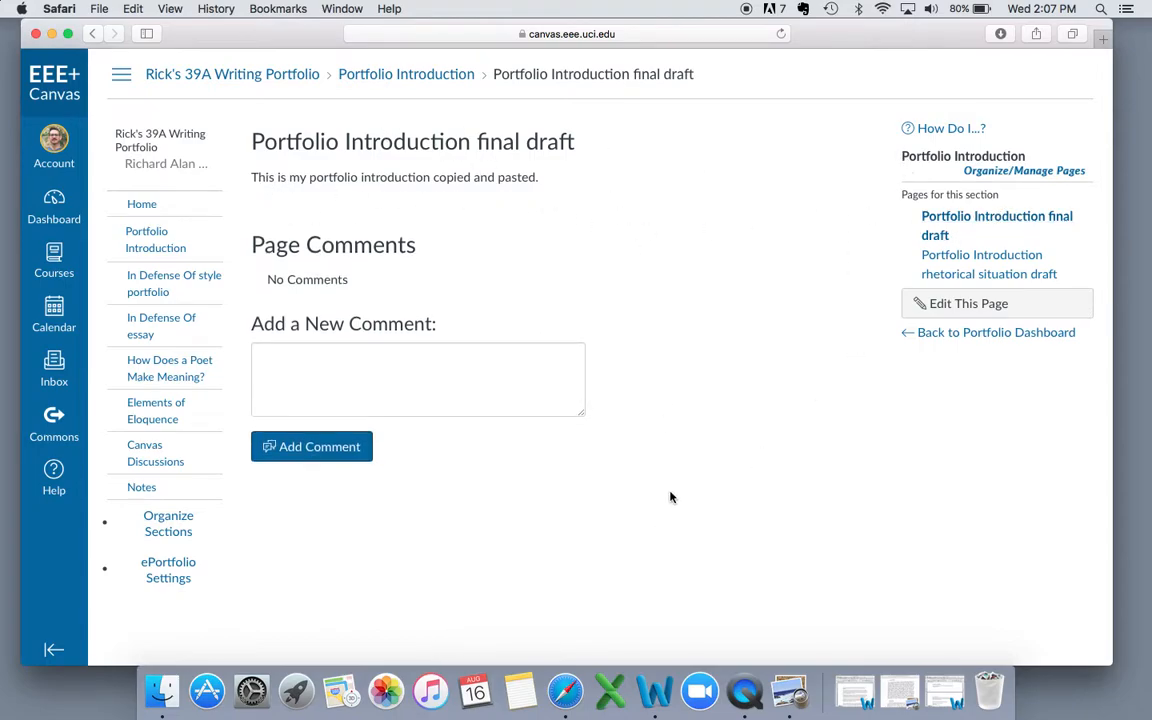
Try to embed a course submission in the Portfolio Introduction rhetorical situation draft page, cancel it and save the page without changes.
left_click(953, 264)
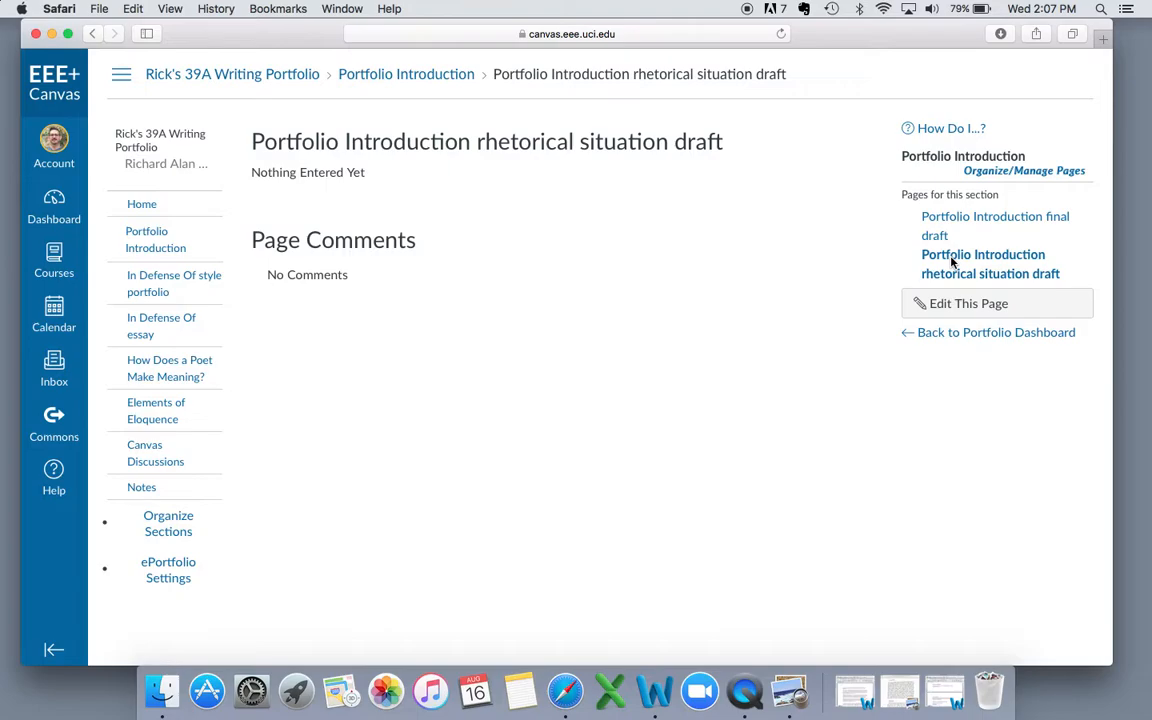
left_click(1000, 302)
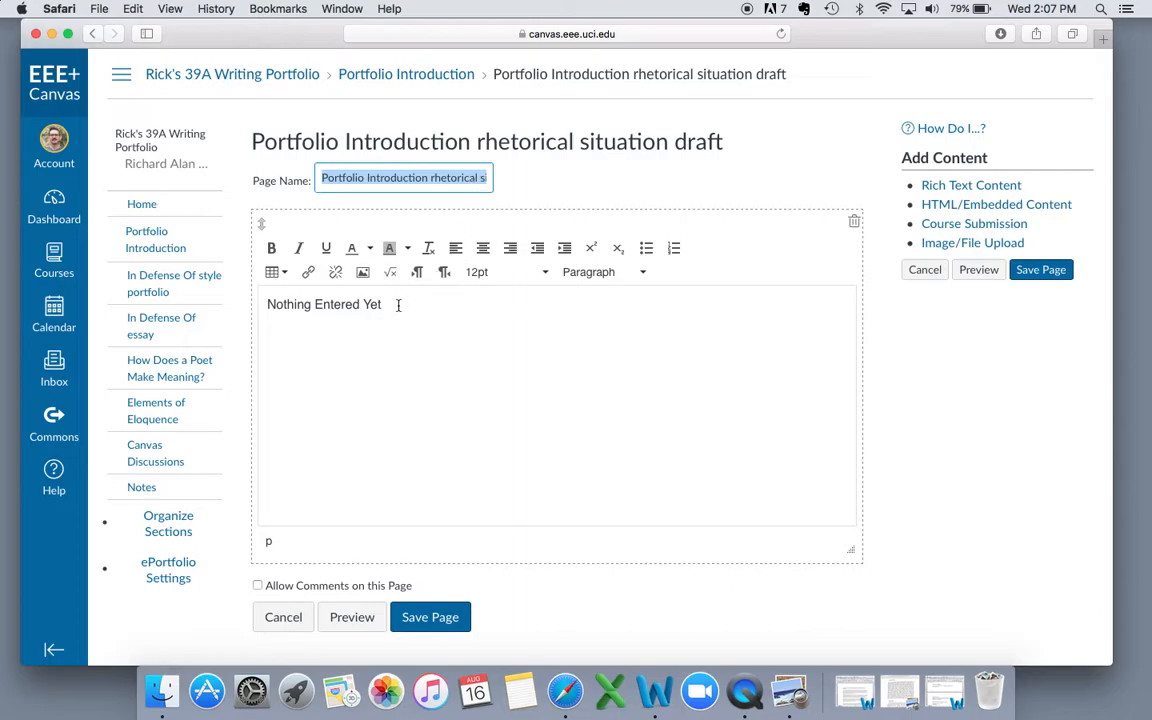
left_click_drag(398, 305, 266, 311)
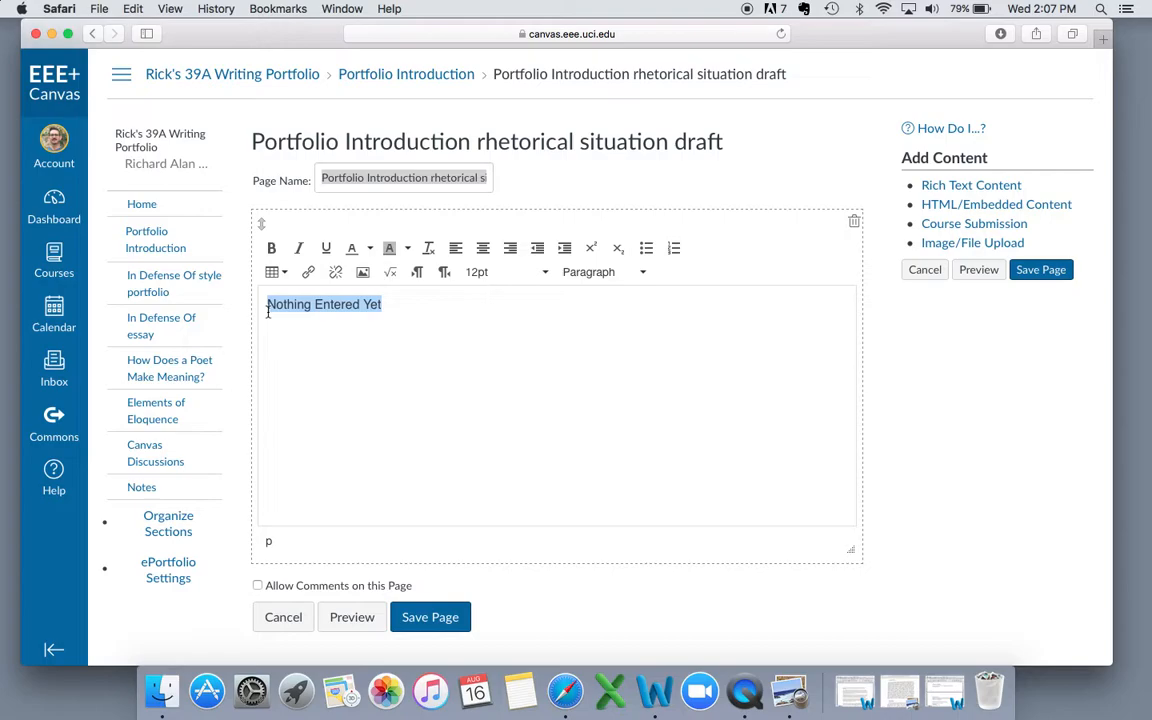
left_click(331, 365)
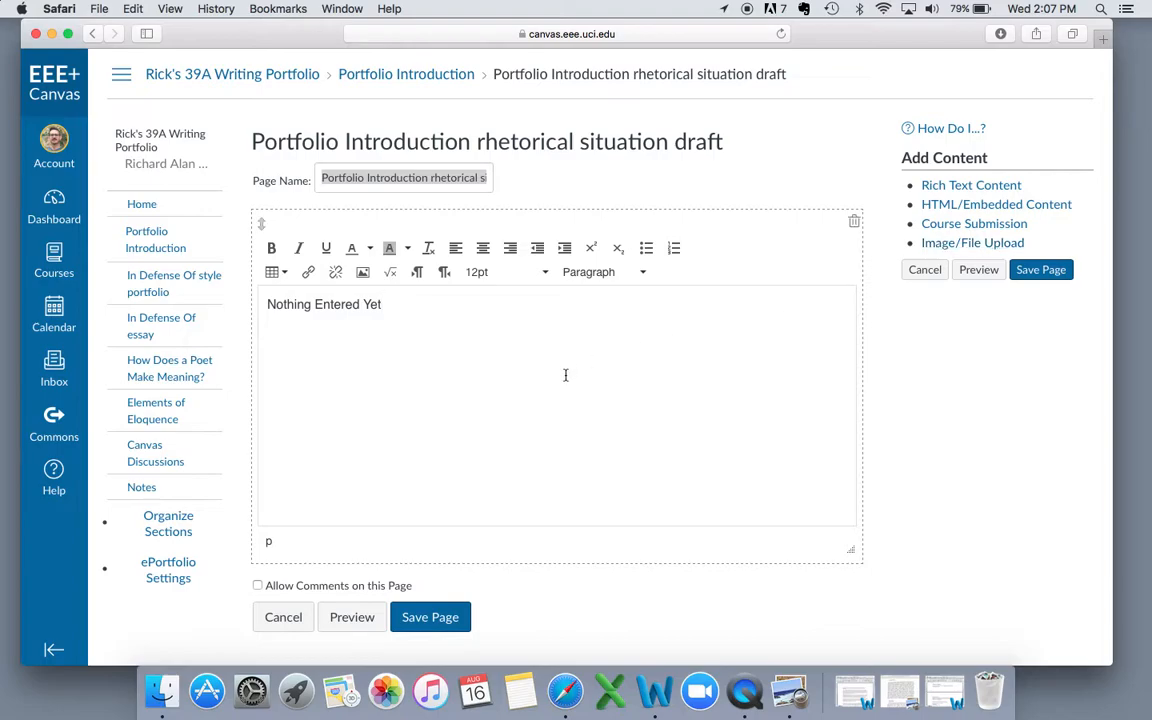
left_click(943, 224)
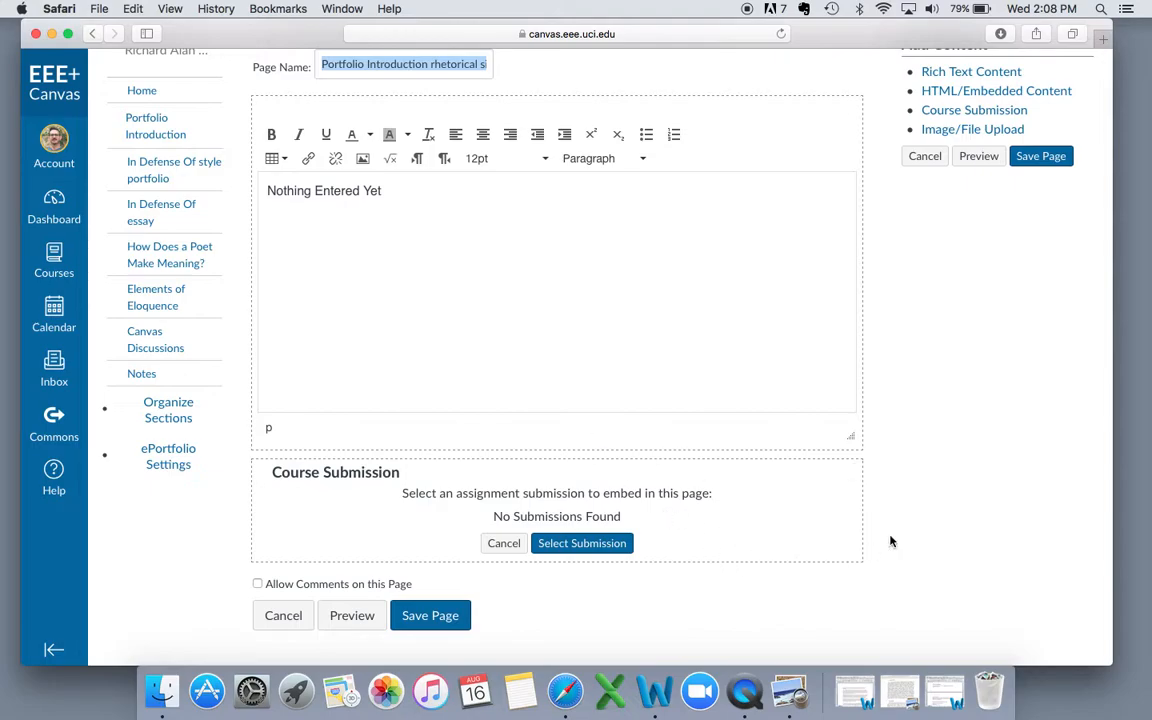
left_click(494, 548)
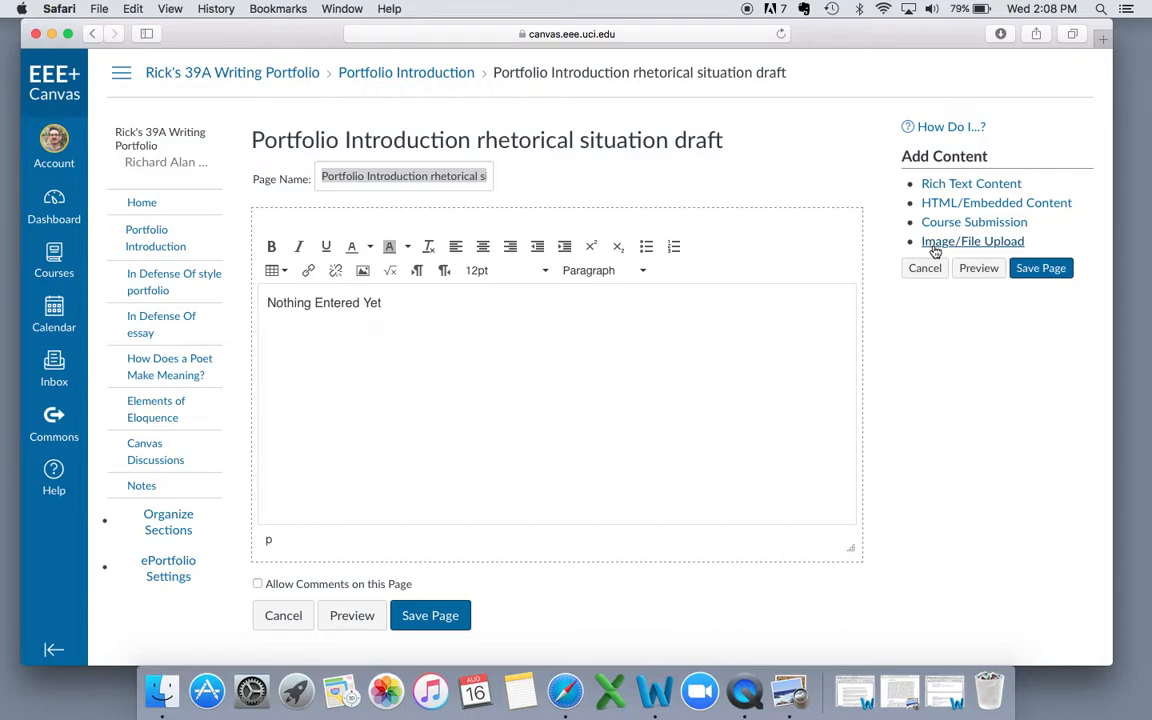
left_click(1041, 269)
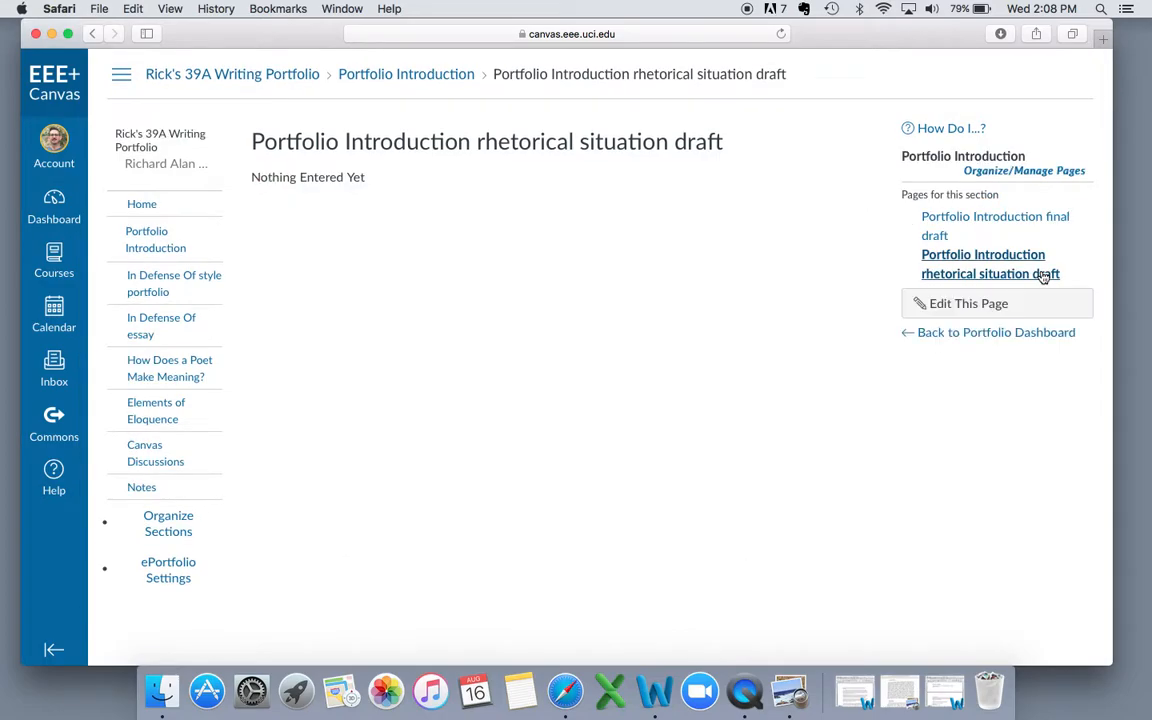
View the In Defense Of style portfolio section, and open the Portfolio Introduction final draft for editing and cancel without changes.
left_click(160, 285)
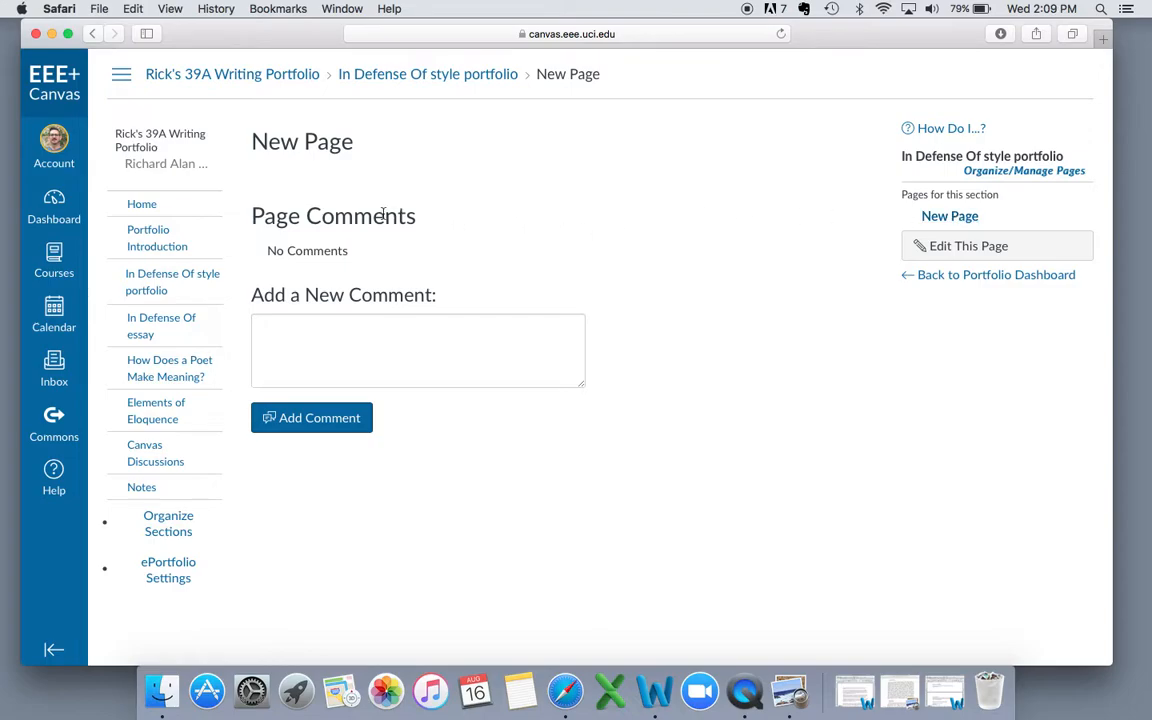
left_click(176, 249)
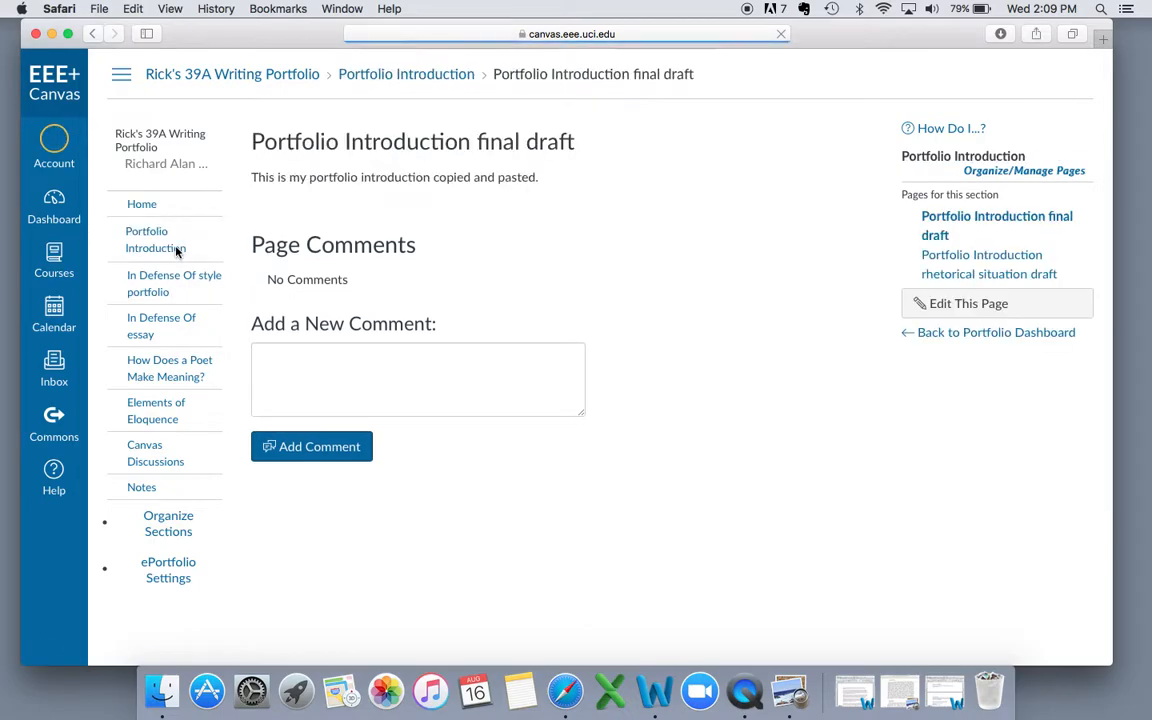
left_click(979, 313)
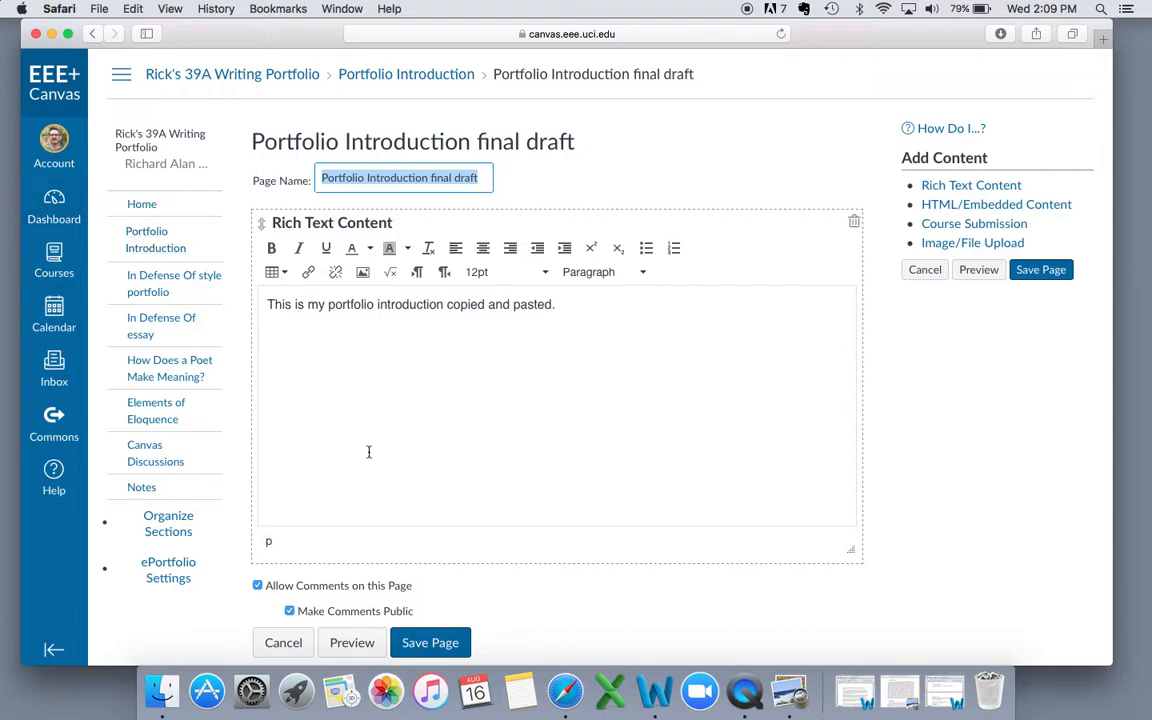
left_click(284, 642)
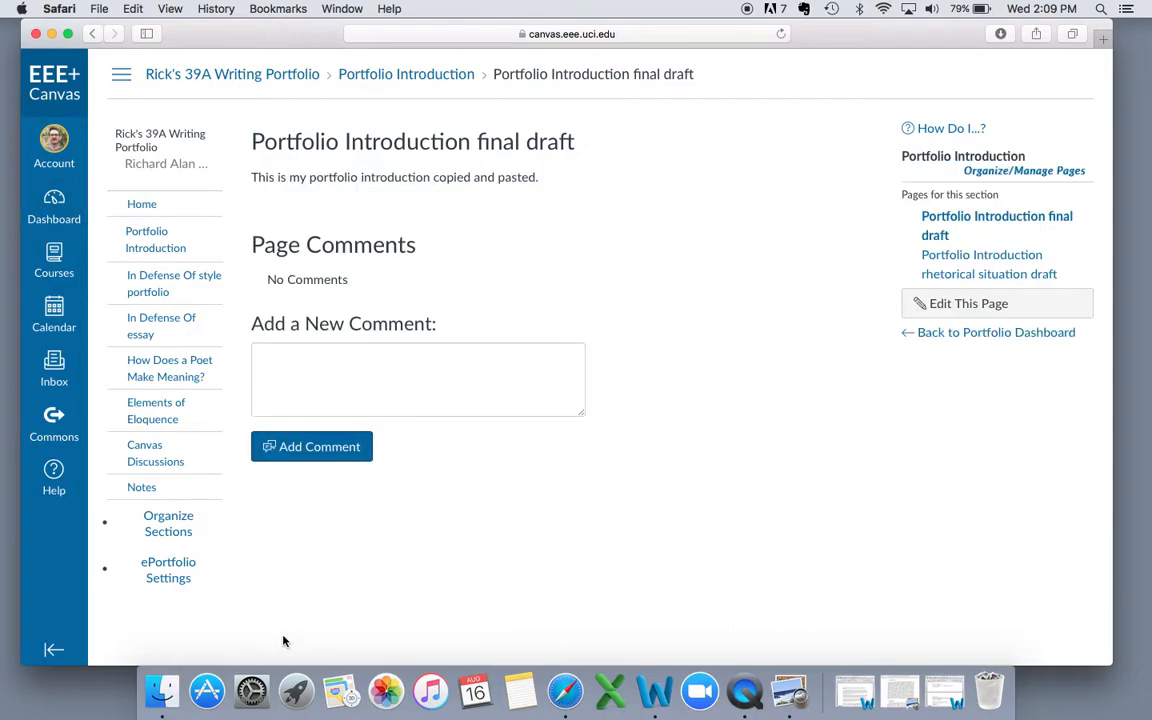
Move the rhetorical situation draft above the final draft in the Portfolio Introduction section's page order.
left_click(1015, 172)
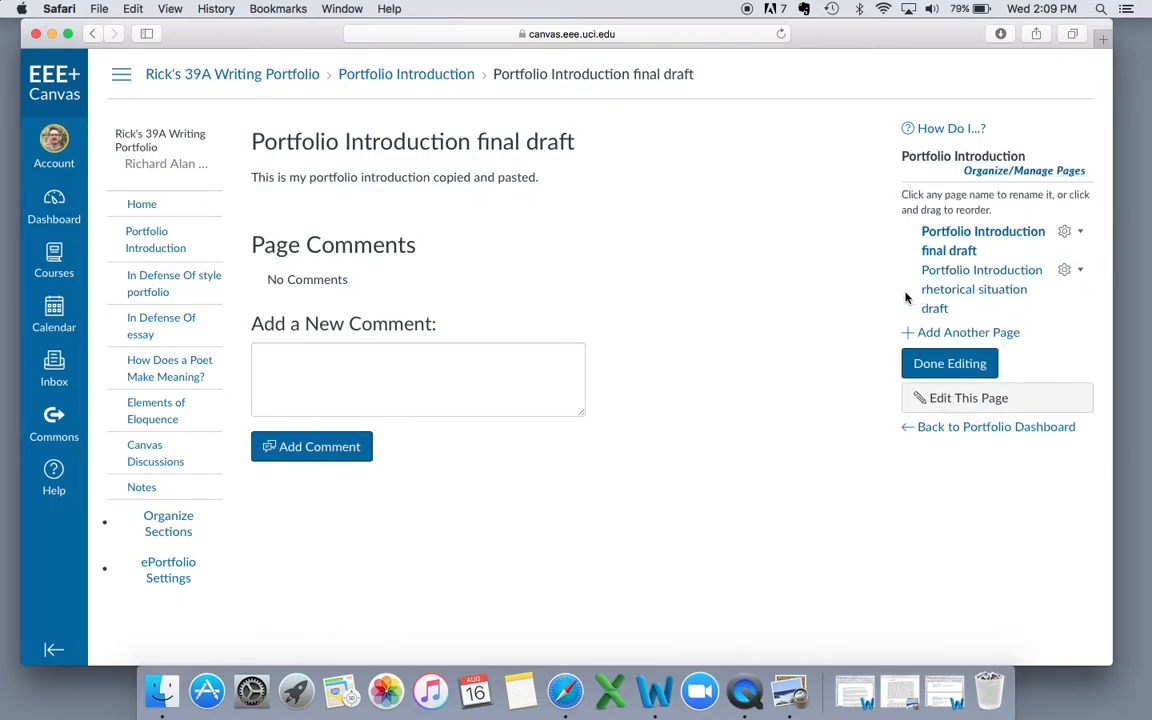
left_click_drag(1010, 318, 1005, 229)
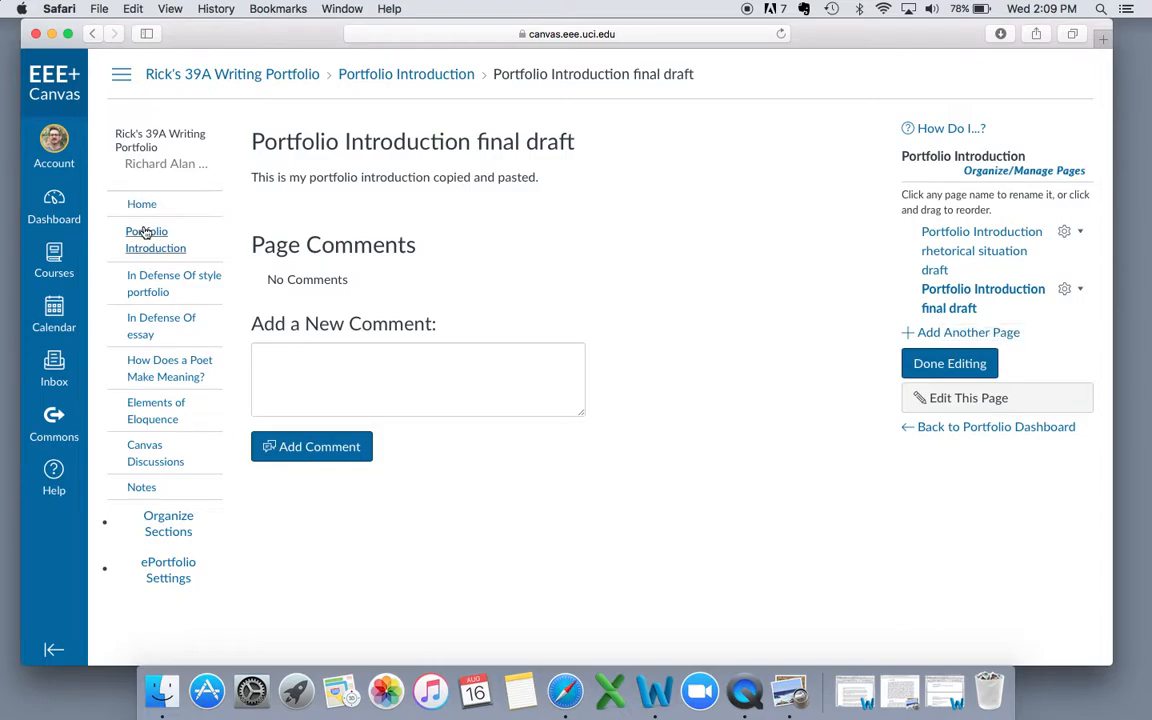
Move the final draft back above the rhetorical situation draft in the Portfolio Introduction section and finish organizing the pages.
left_click_drag(911, 305, 908, 236)
left_click(900, 282)
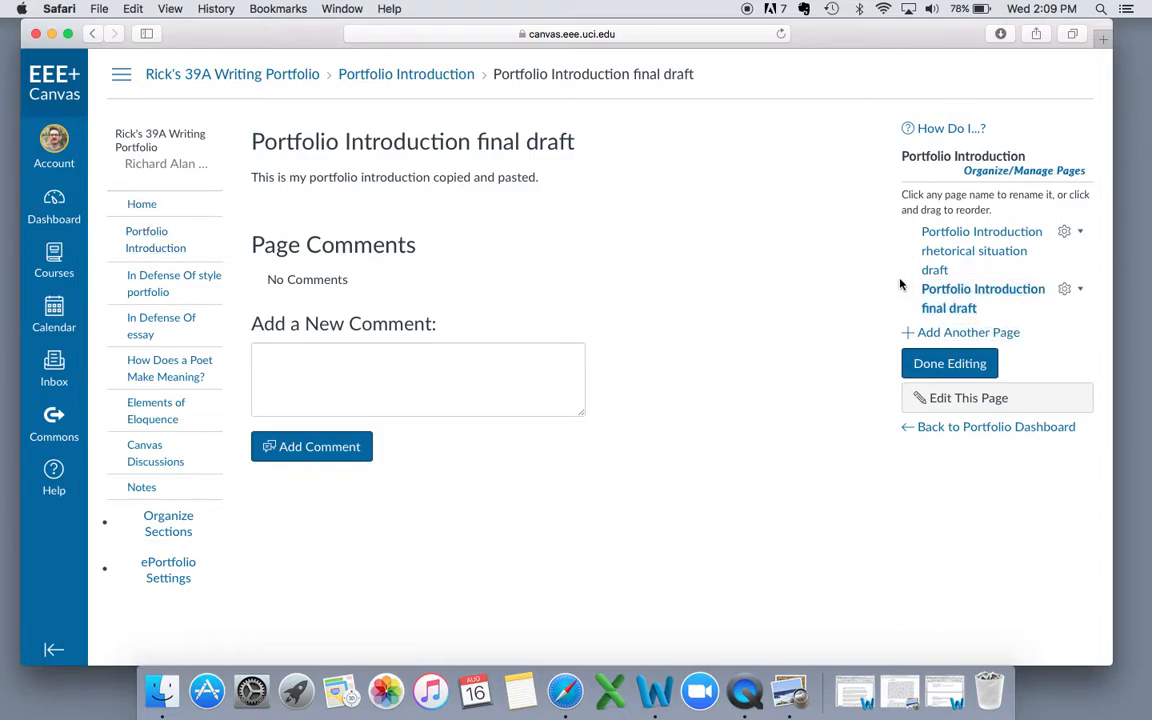
left_click(980, 172)
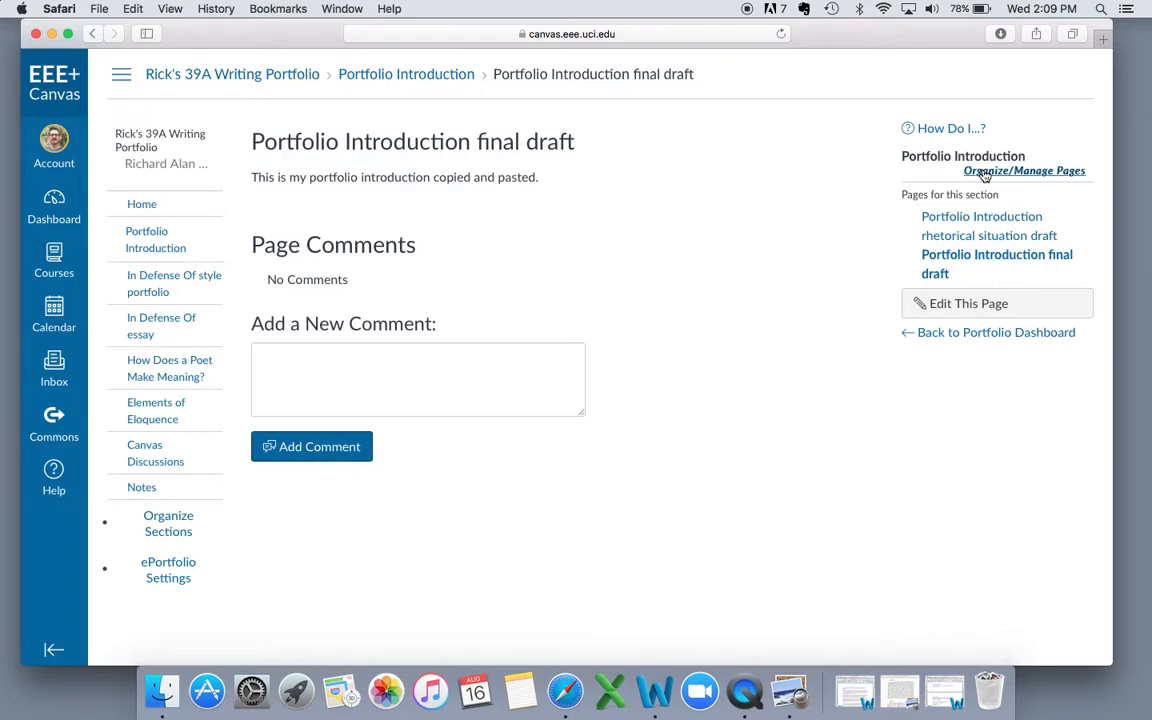
left_click_drag(918, 273, 915, 216)
left_click(893, 277)
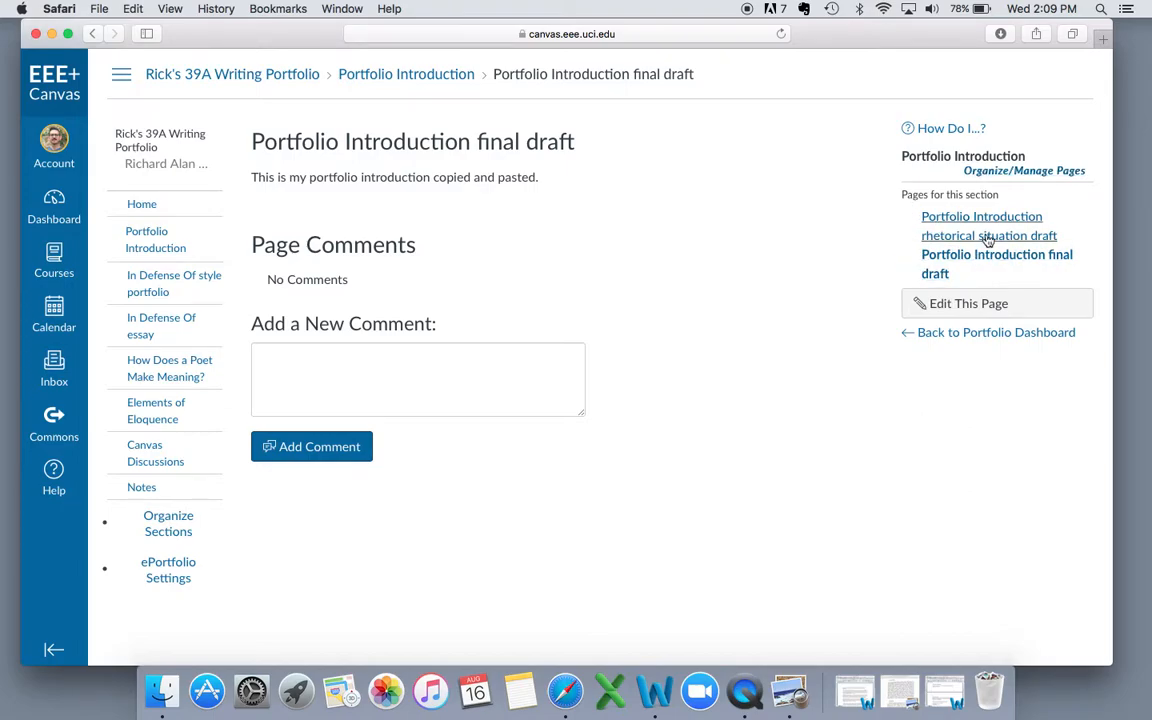
left_click(982, 172)
left_click_drag(1003, 290, 1005, 211)
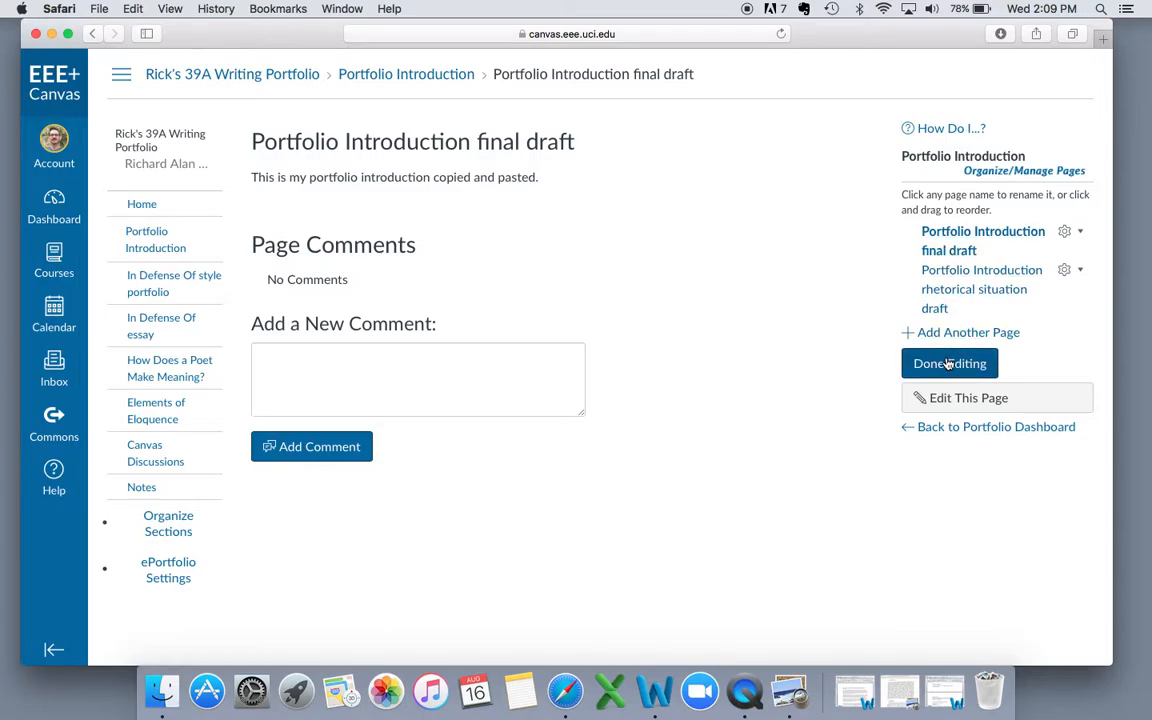
left_click(949, 364)
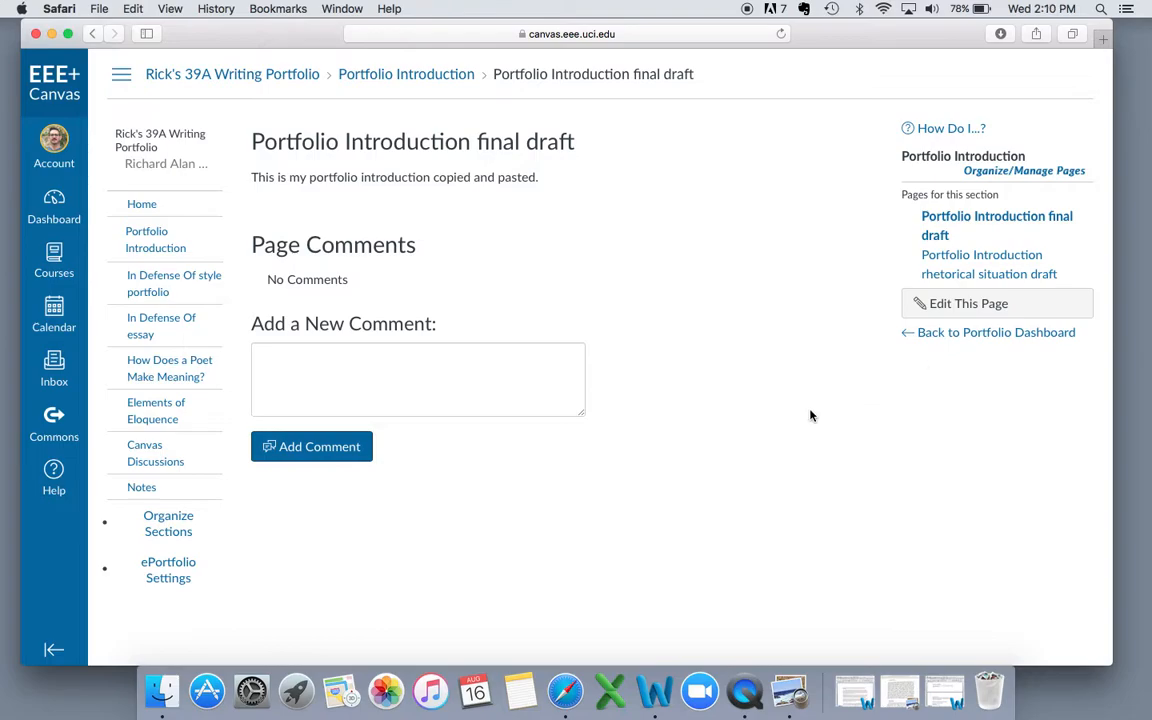
Switch to the Week 9 Videos document in Word, review the ePortfolio notes, and minimize the document.
left_click(940, 691)
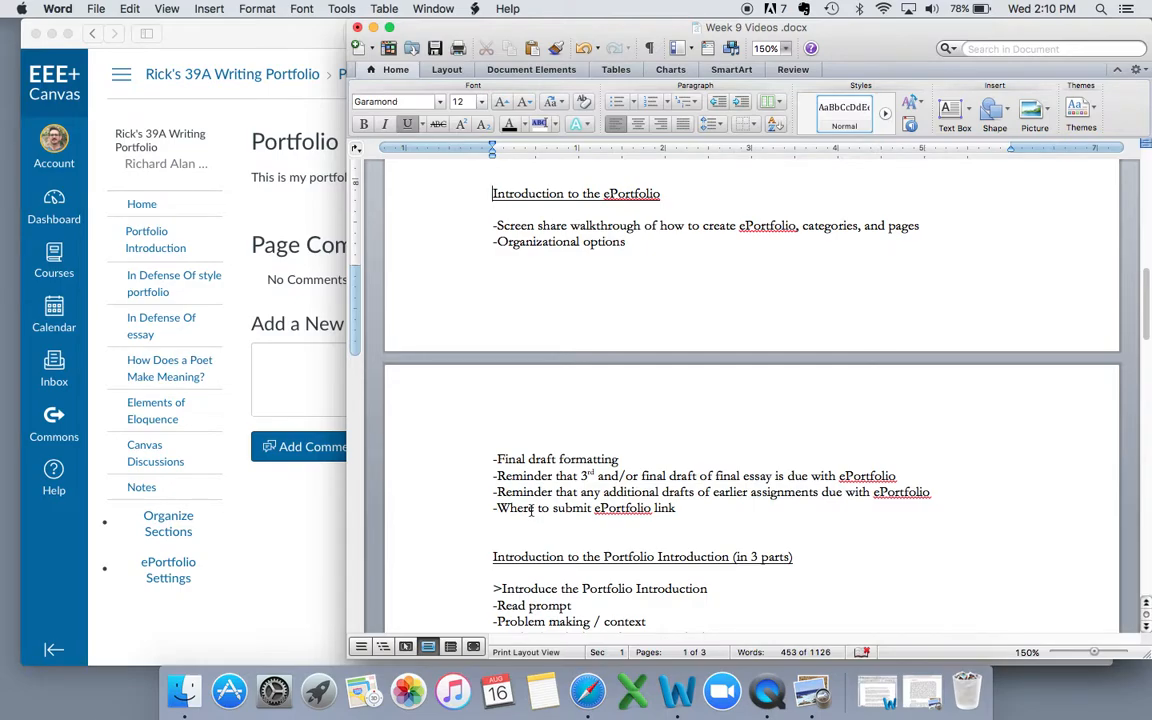
left_click(373, 28)
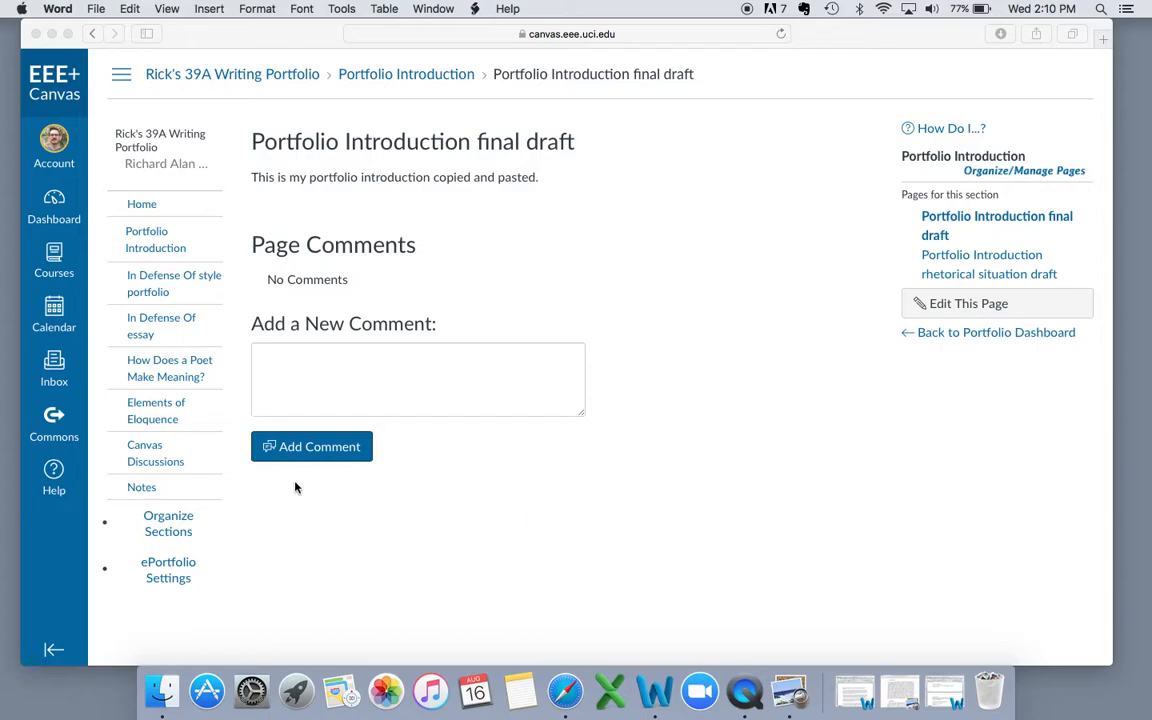
Browse the How Does a Poet Make Meaning?, Portfolio Introduction and Home sections, and show the full web address of the portfolio's Home page.
left_click(175, 378)
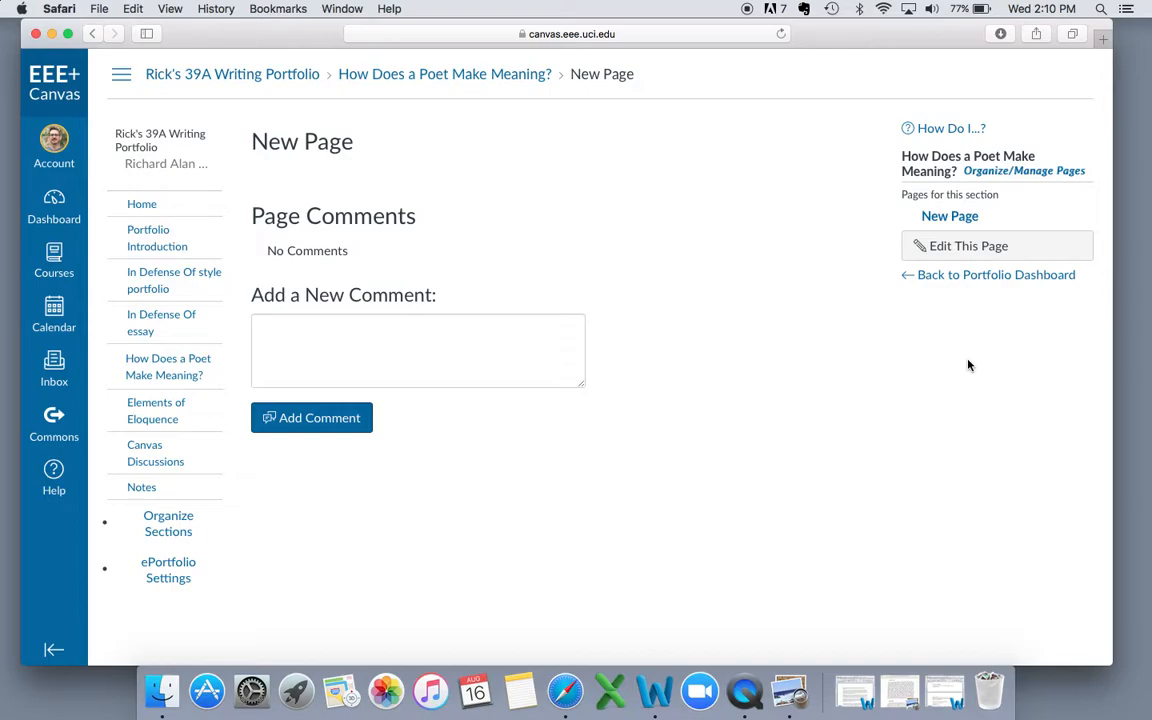
left_click(160, 238)
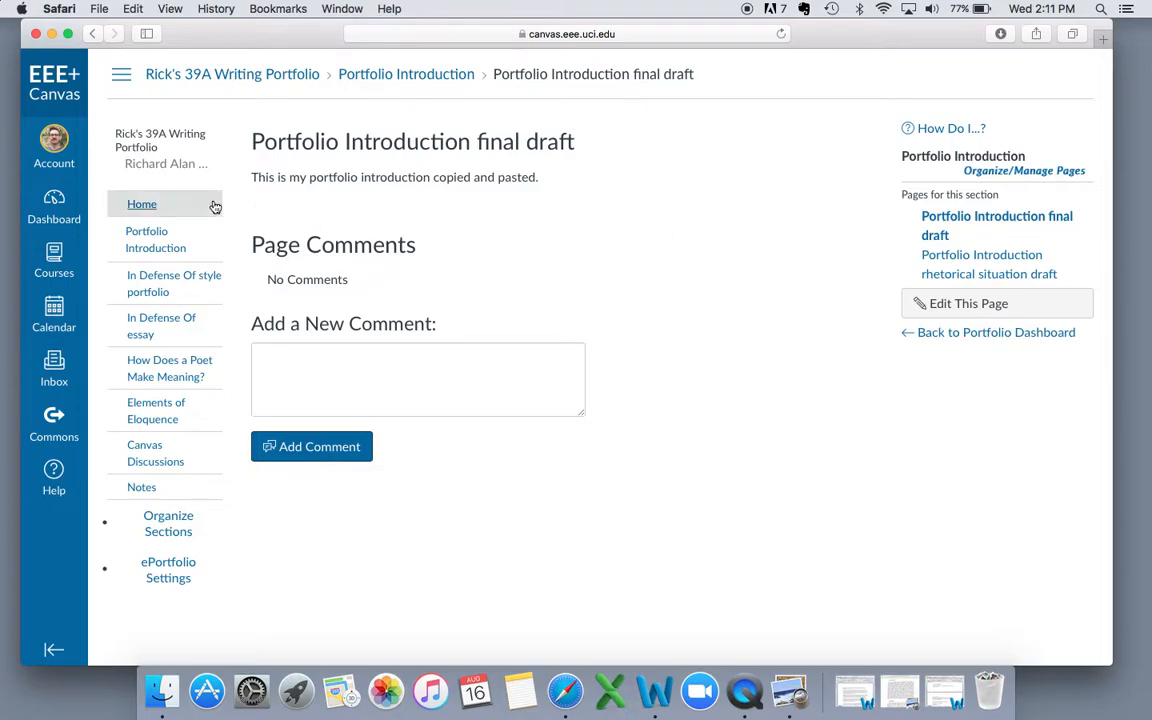
left_click(150, 205)
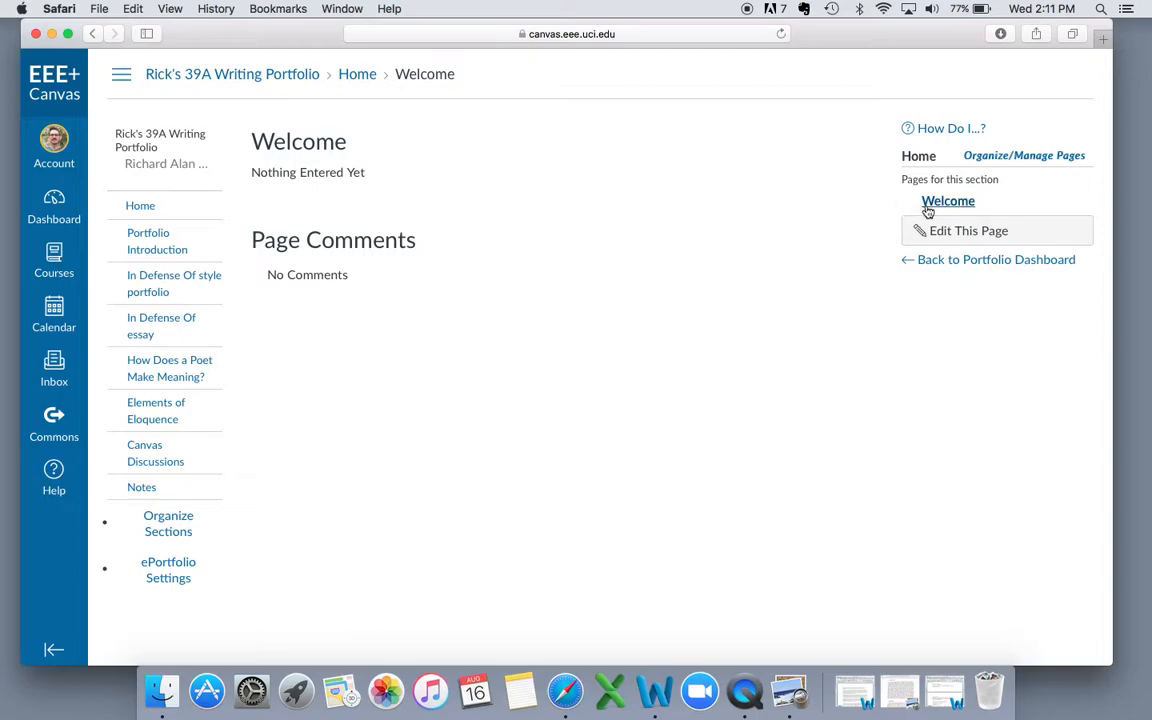
left_click(146, 212)
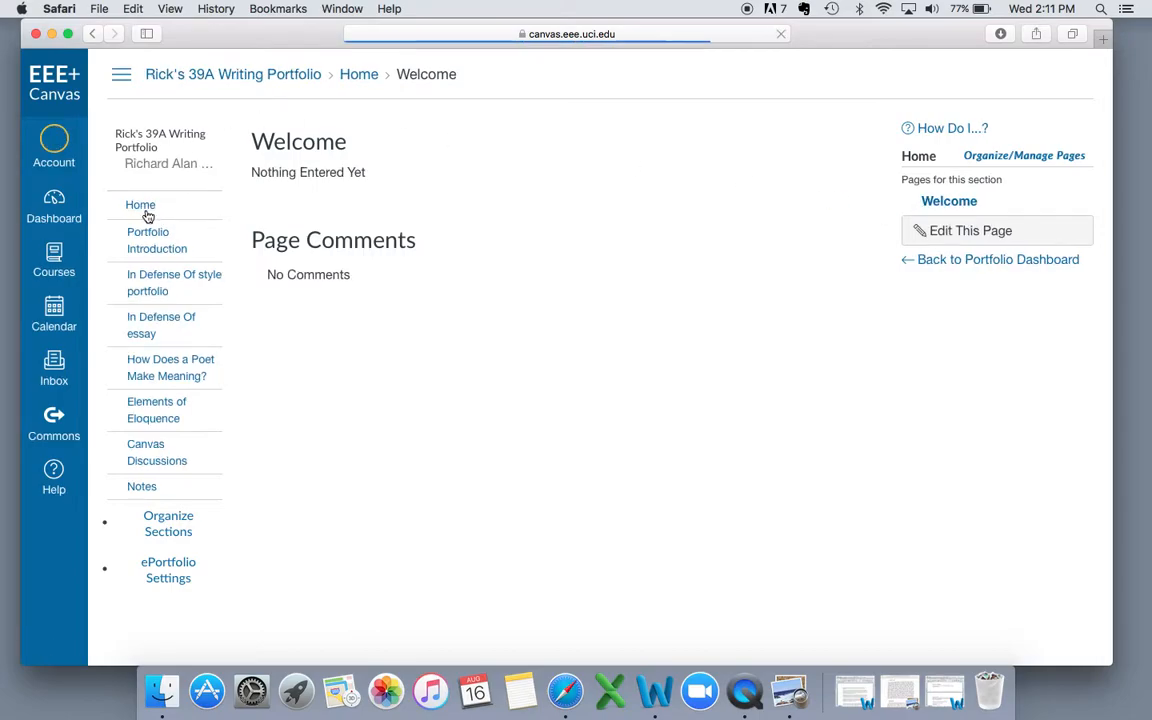
left_click(570, 34)
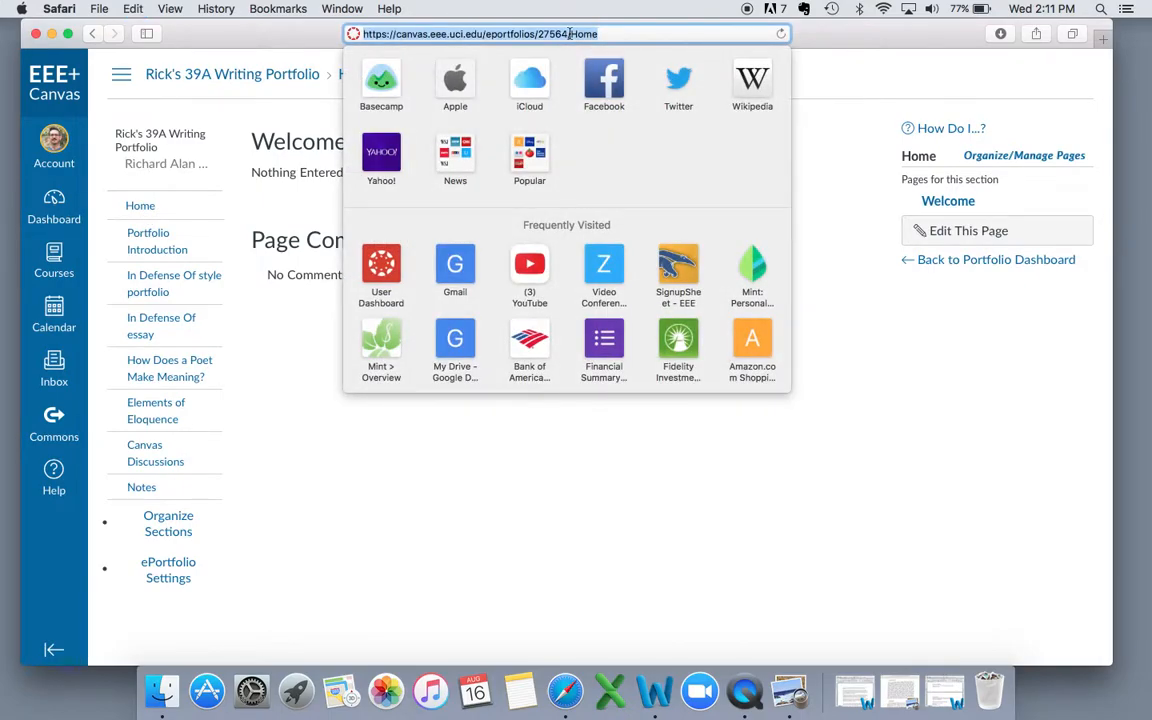
left_click(656, 433)
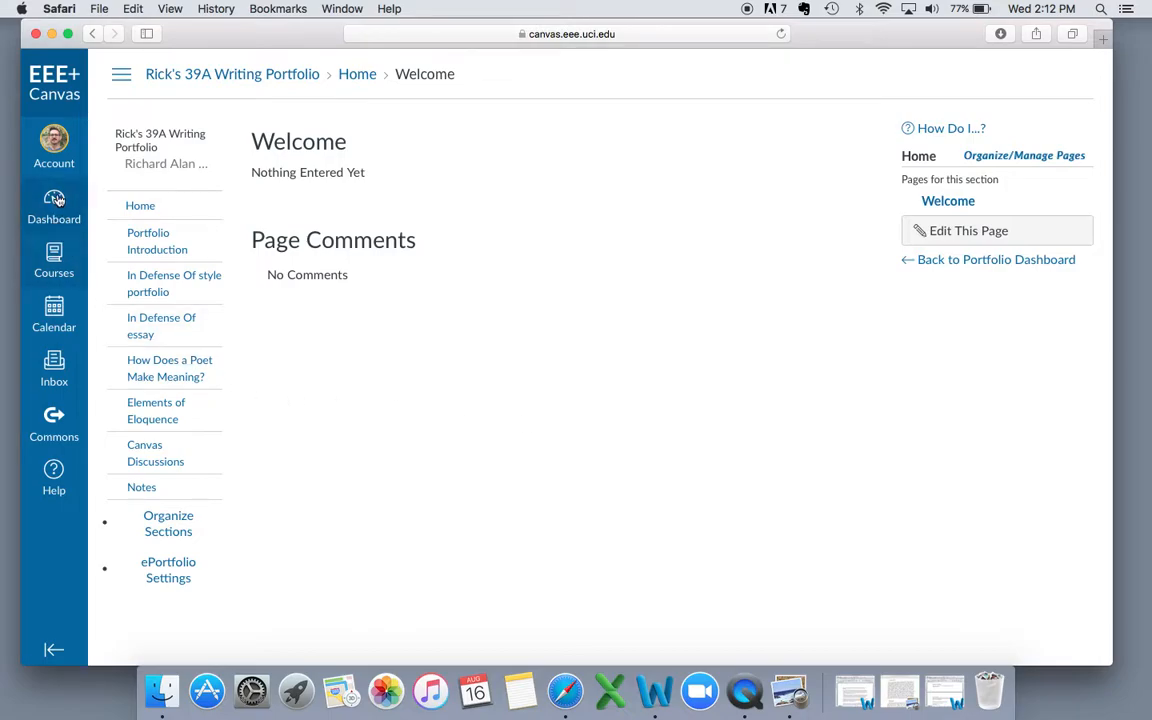
Open the Summer 10wk 2017 WRITING 39A (33050) course and show its modules.
left_click(52, 260)
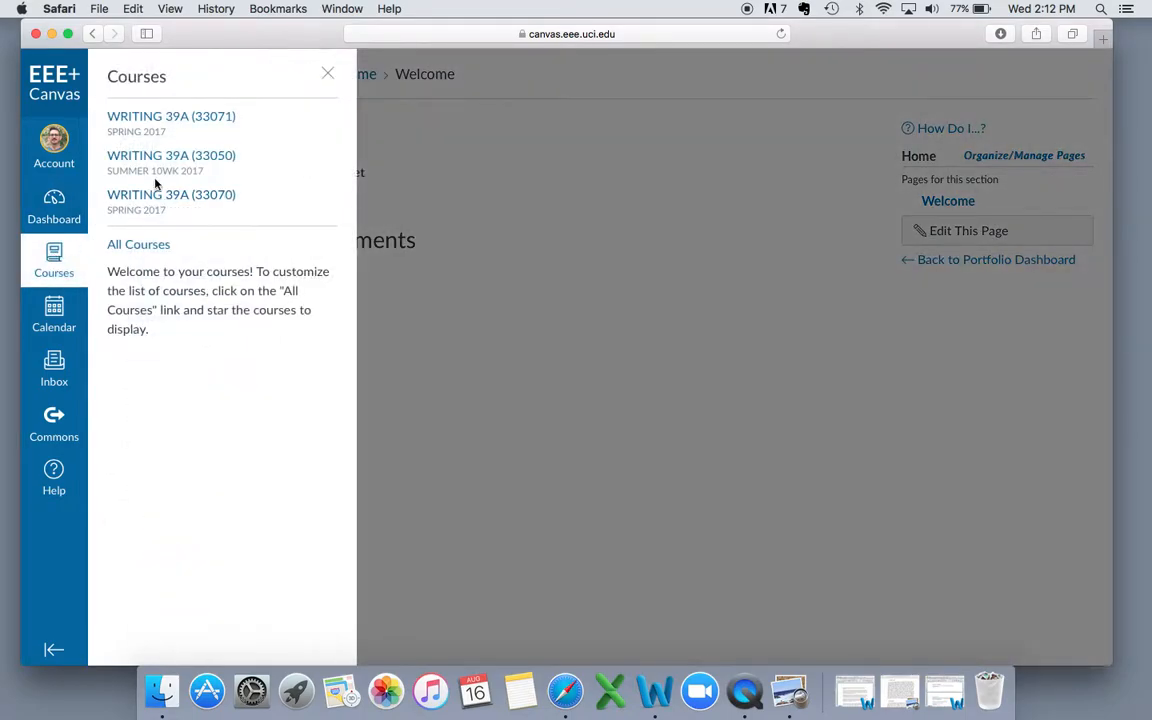
left_click(166, 162)
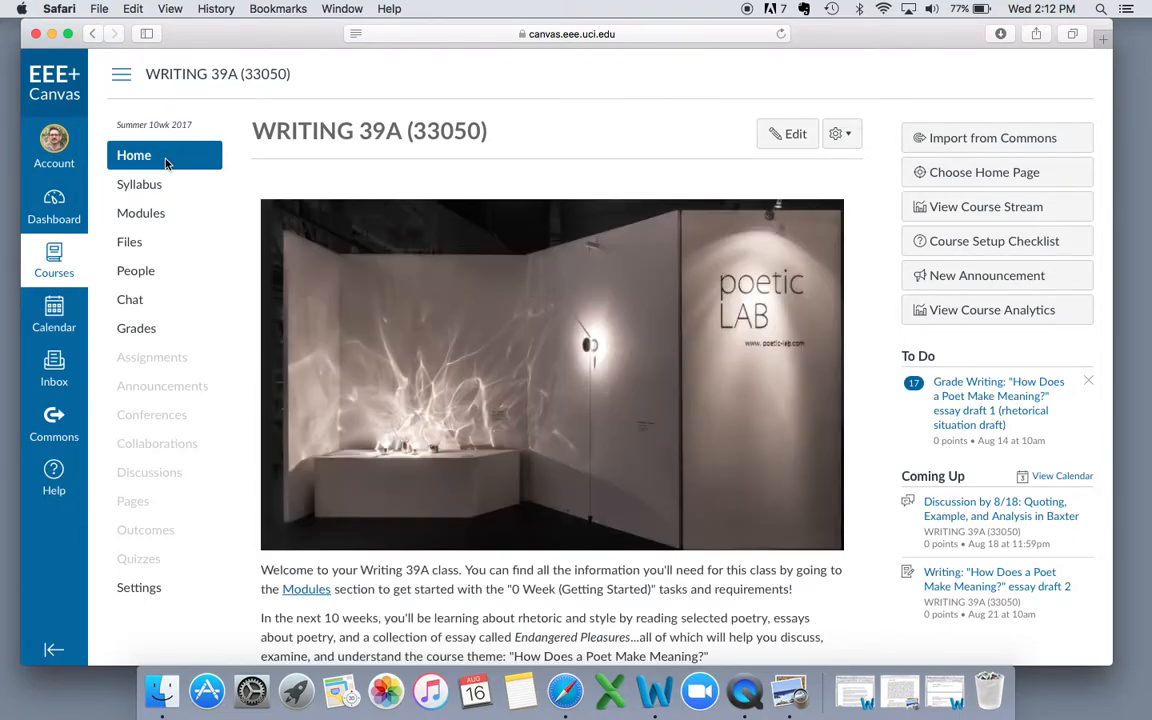
left_click(147, 219)
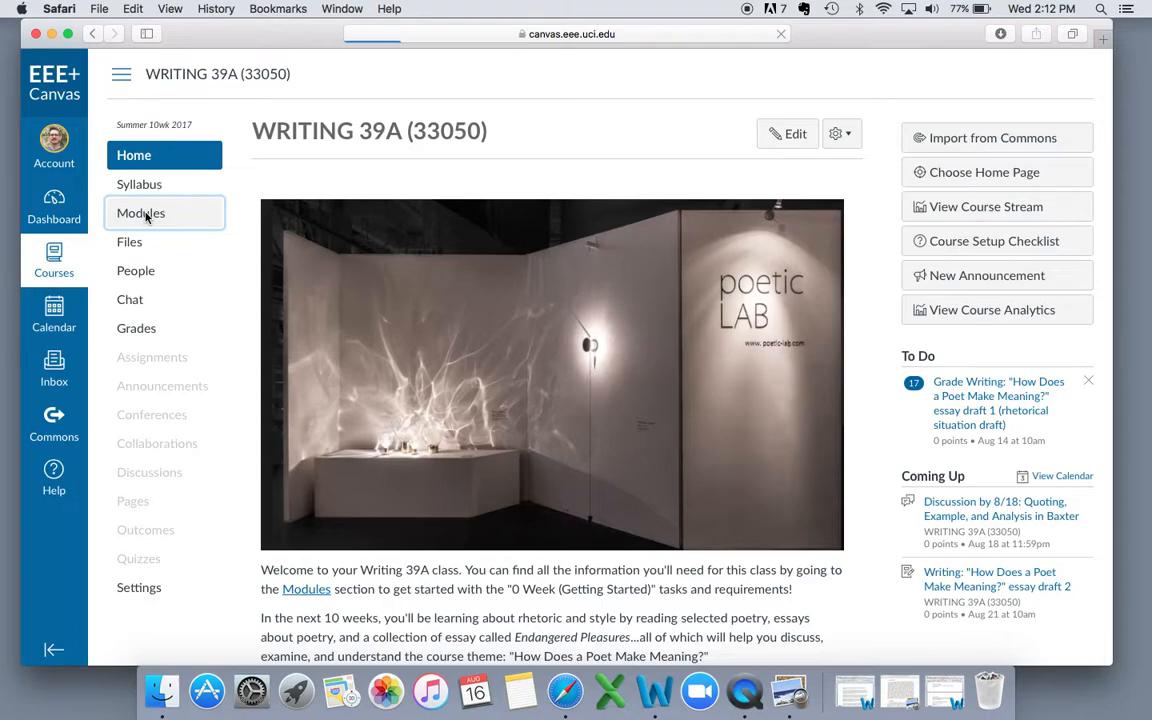
Open the FINAL PORTFOLIO: ePortfolio Link assignment in the Week 10 module and review its instructions and submission details.
scroll(542, 451, "down", 10)
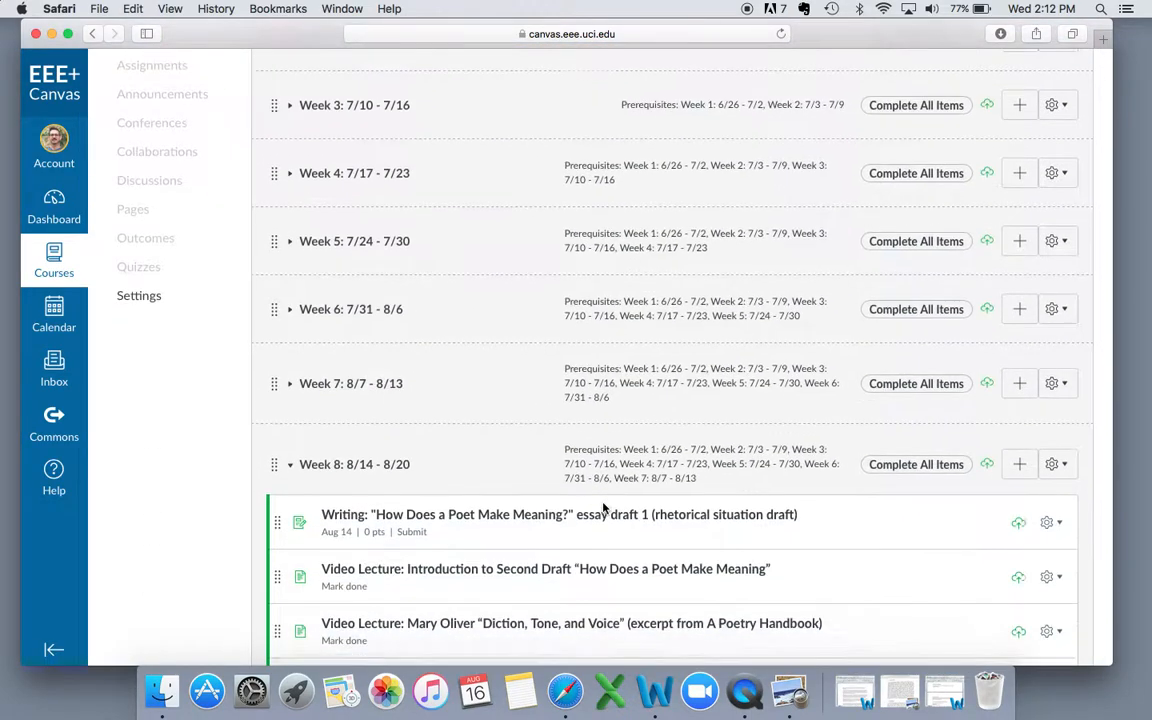
scroll(603, 508, "down", 15)
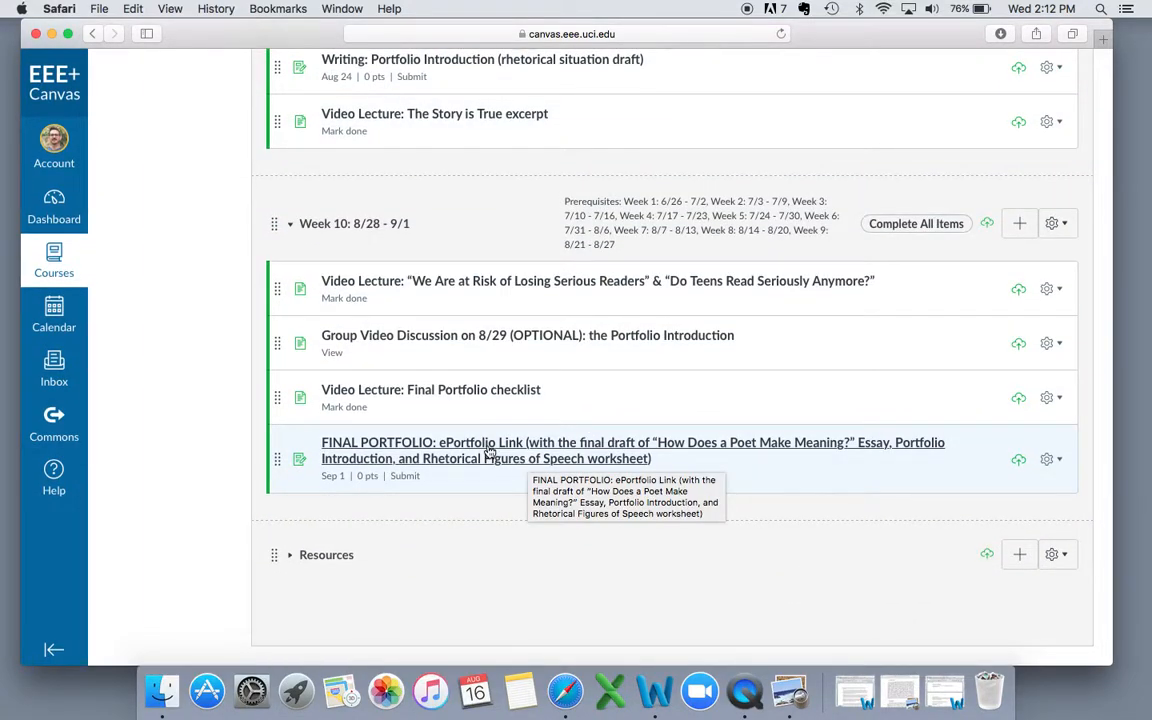
left_click(488, 449)
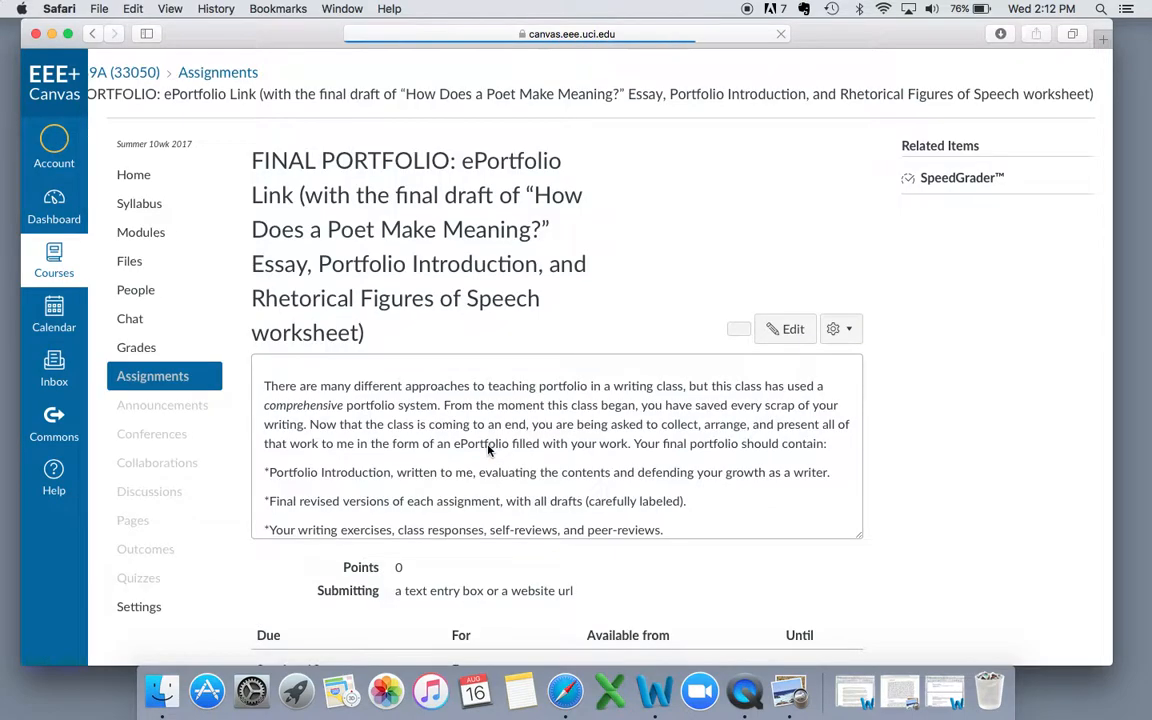
scroll(967, 458, "down", 3)
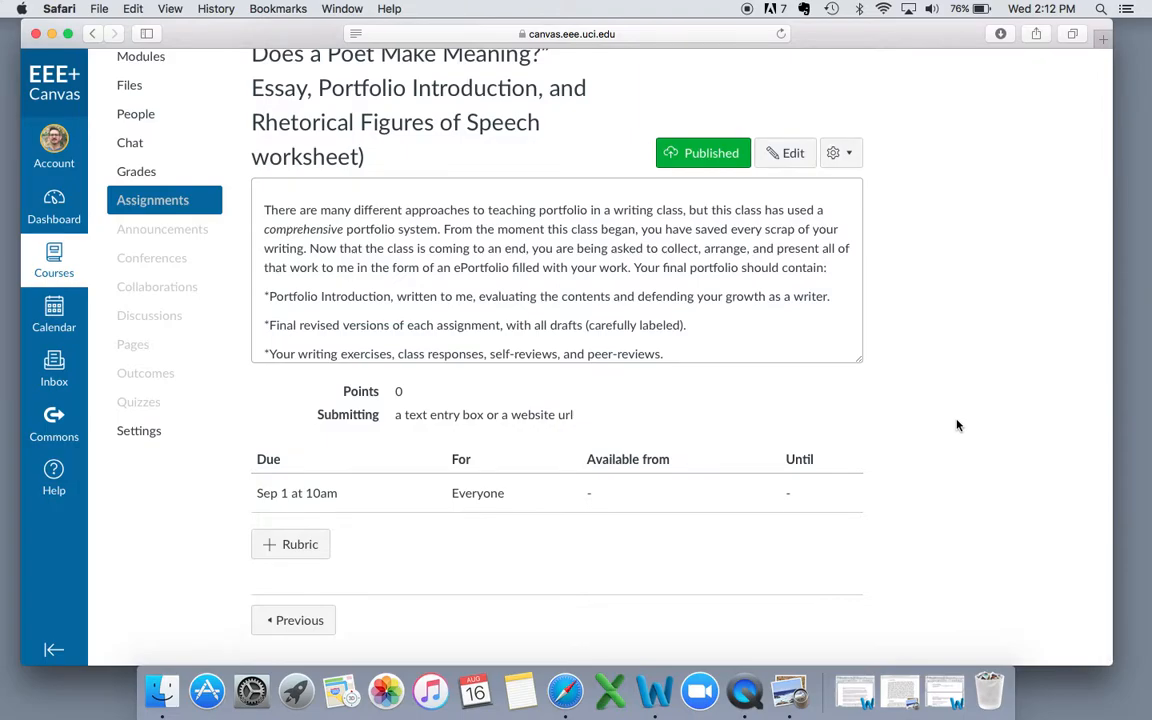
scroll(957, 425, "up", 3)
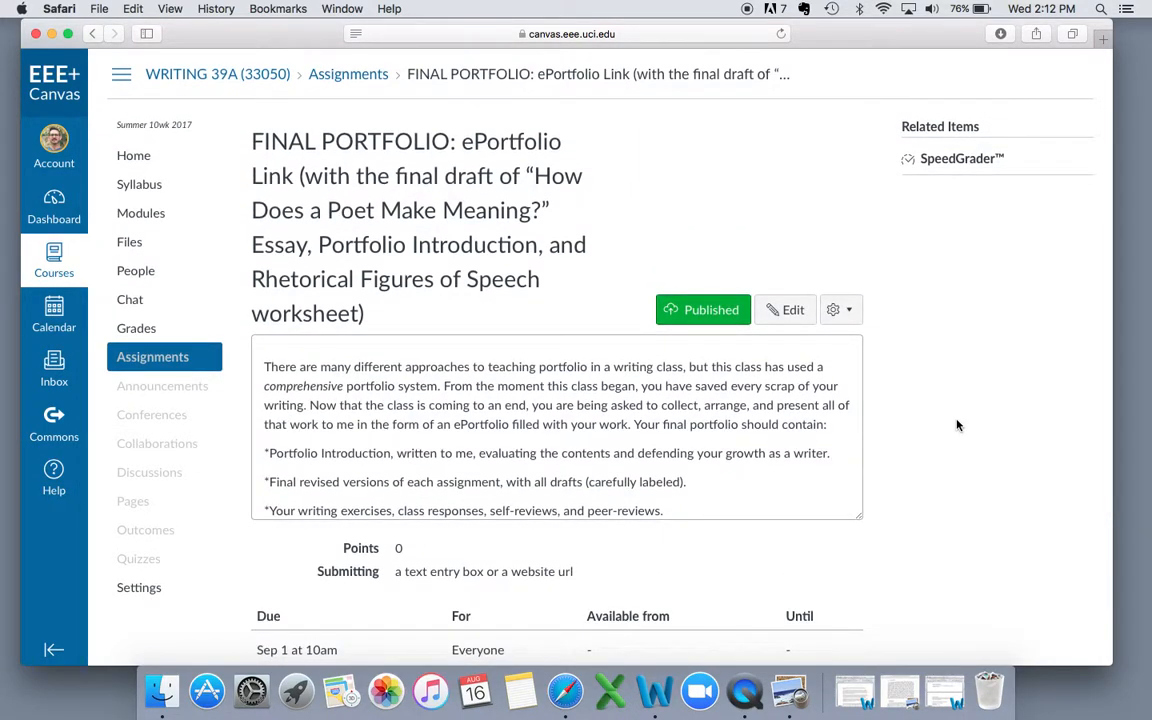